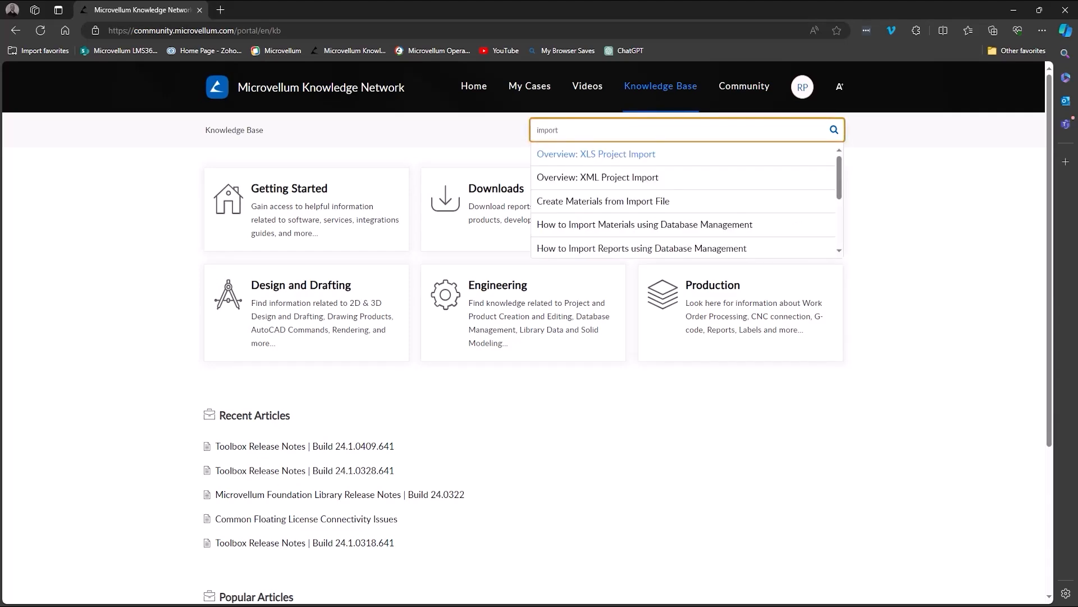
Search the knowledge base for "import xls", open the "Overview: XLS Project Import" article and read the Order worksheet requirements
text(xls)
key(Return)
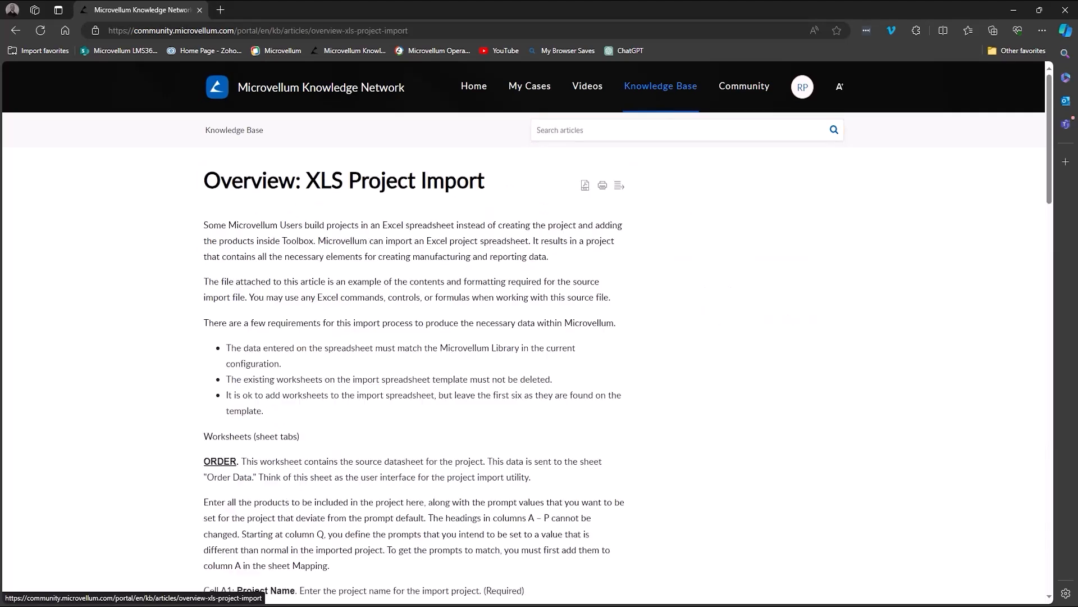
scroll(528, 337, down, 4)
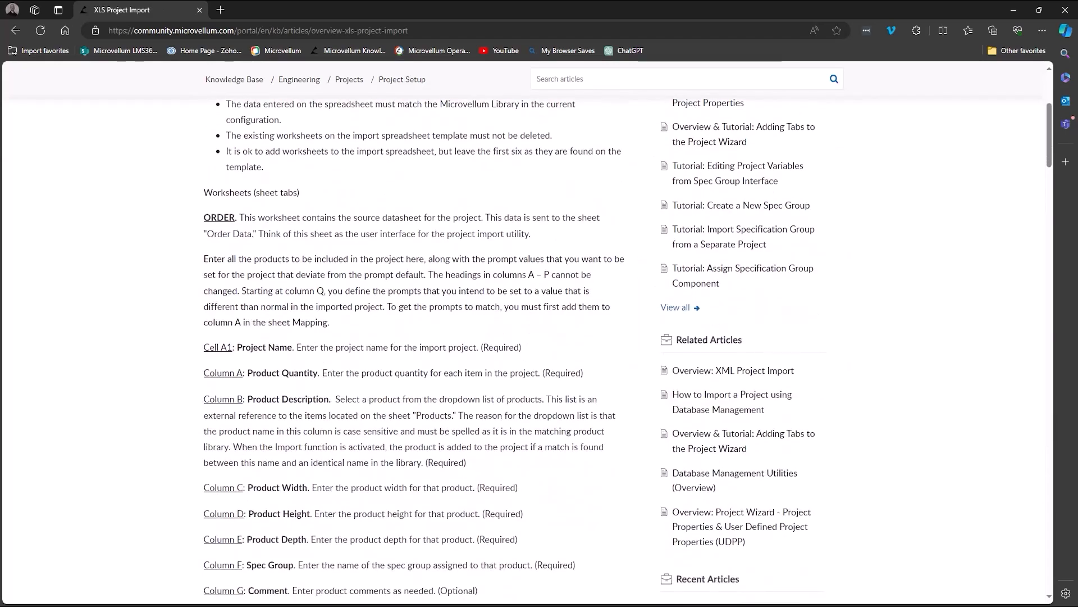
scroll(528, 337, down, 2)
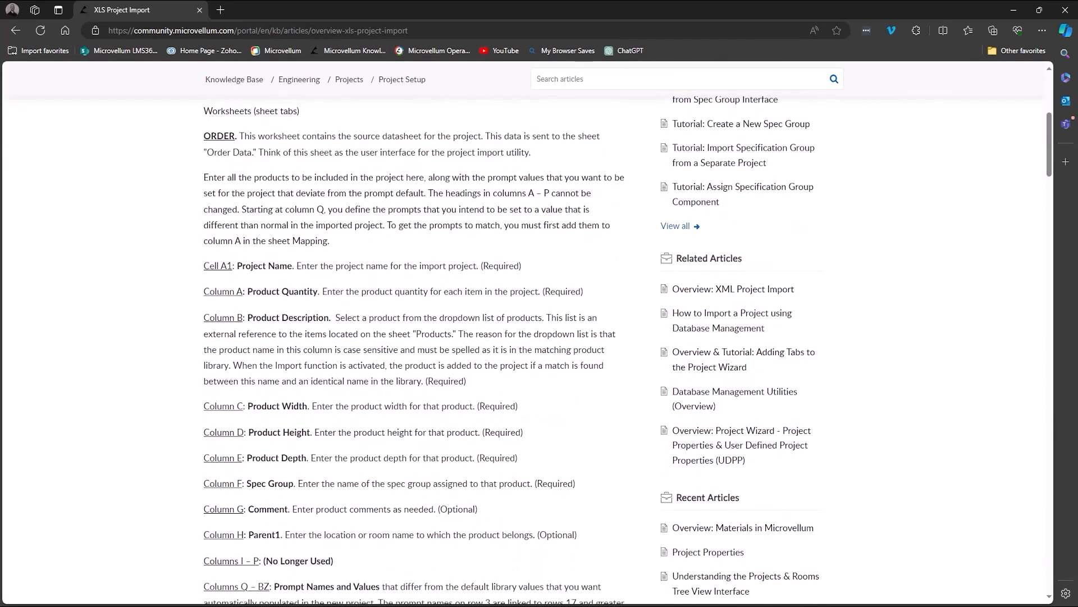
scroll(528, 337, down, 5)
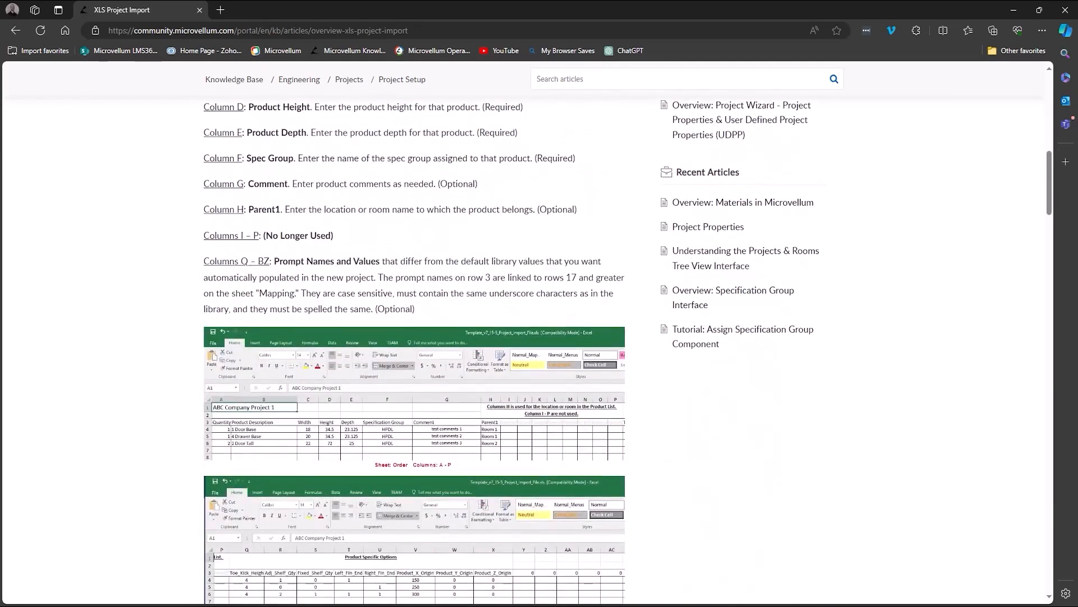
View the two enlarged example images of the Order sheet in the article, covering columns A–P and Q–AC
click(610, 336)
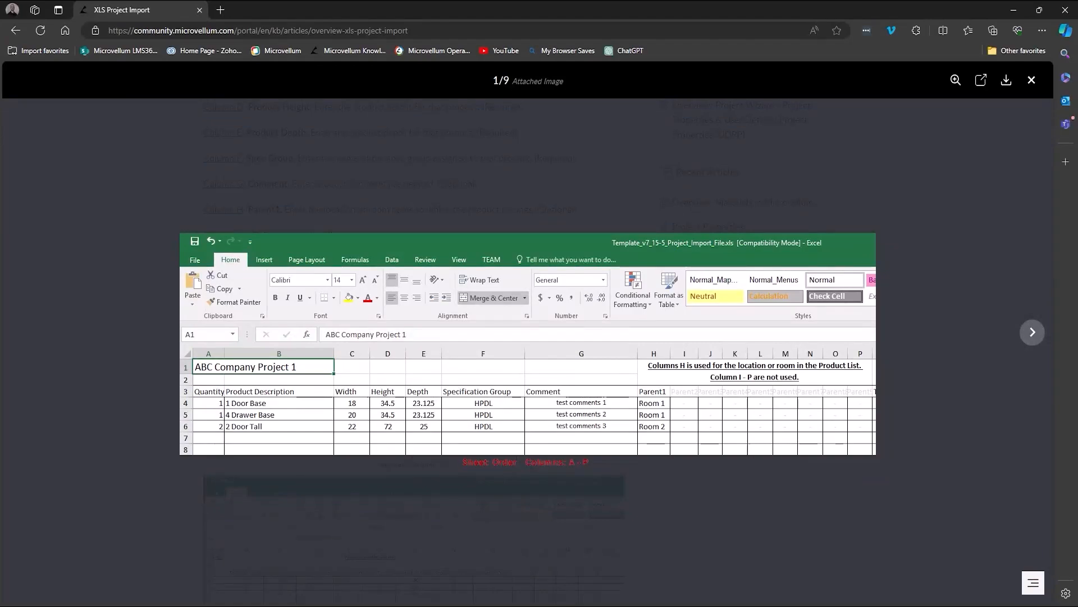
click(1032, 331)
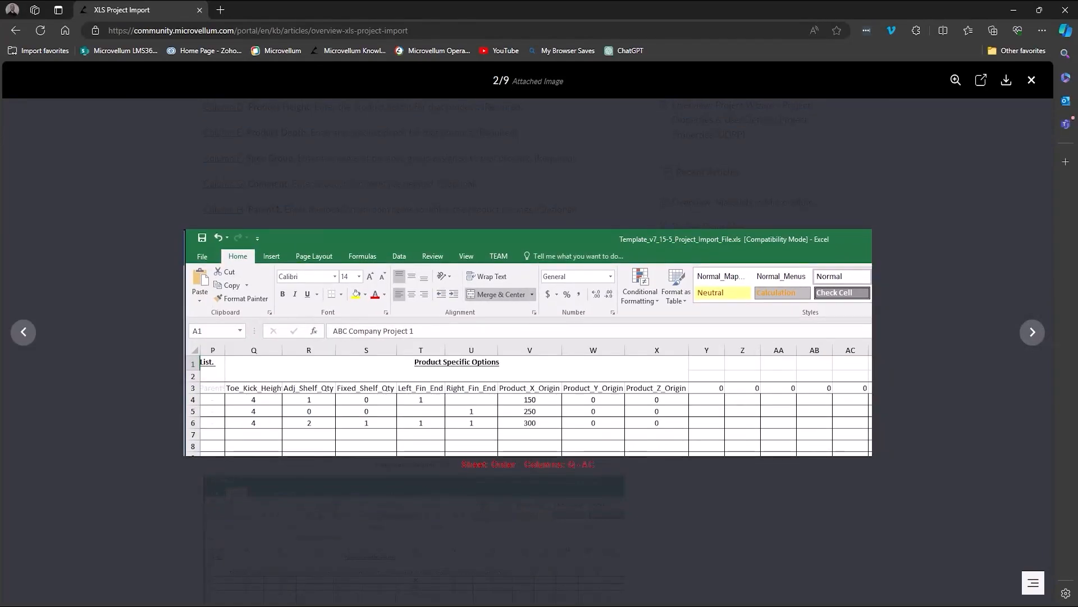
click(1032, 80)
Read the article's Products worksheet section and view its example image enlarged
scroll(528, 337, down, 5)
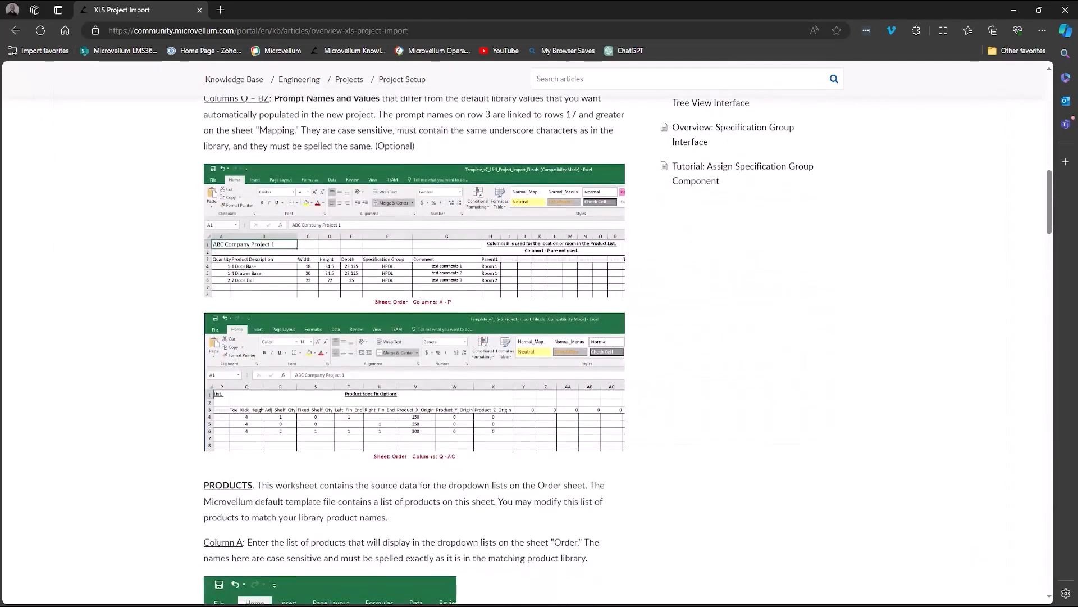
scroll(528, 337, down, 5)
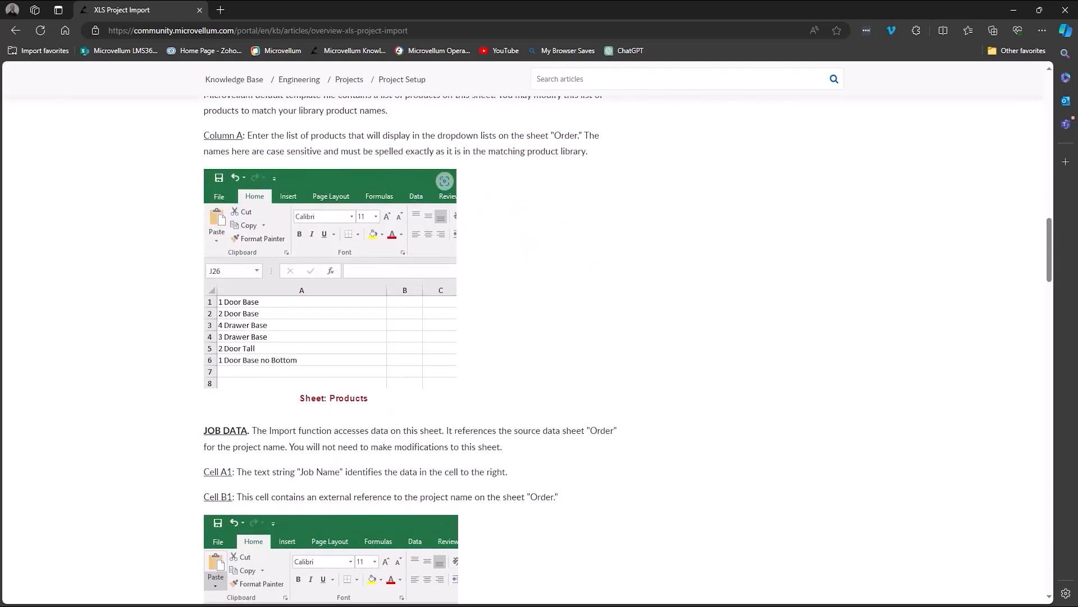
click(445, 180)
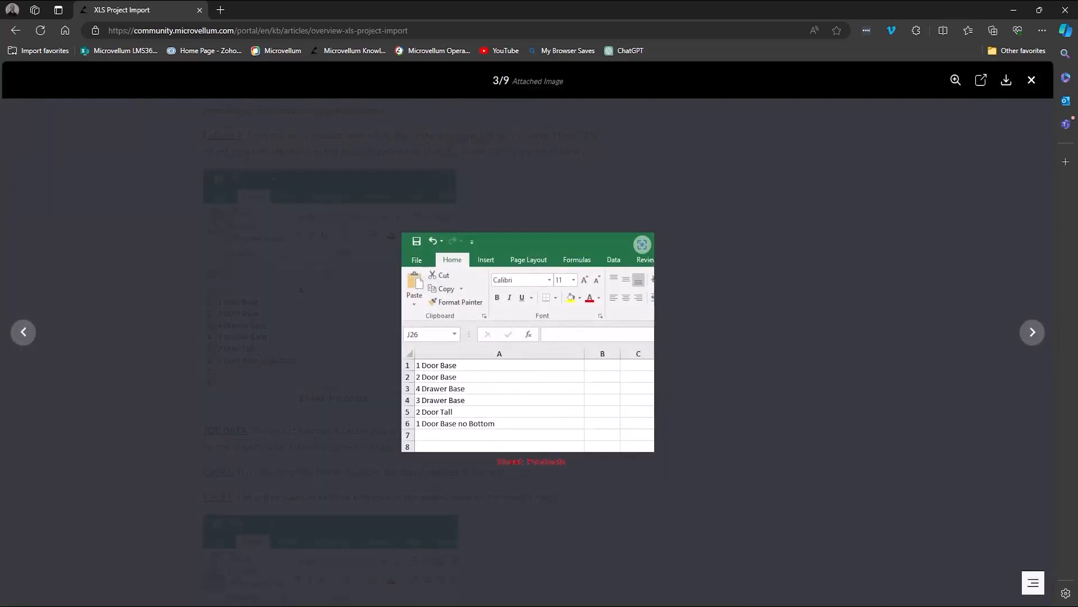
key(Escape)
Read the rest of the article, from the Job Data section through the Import XLS File instructions to the attachments
scroll(528, 337, down, 1)
scroll(416, 348, down, 20)
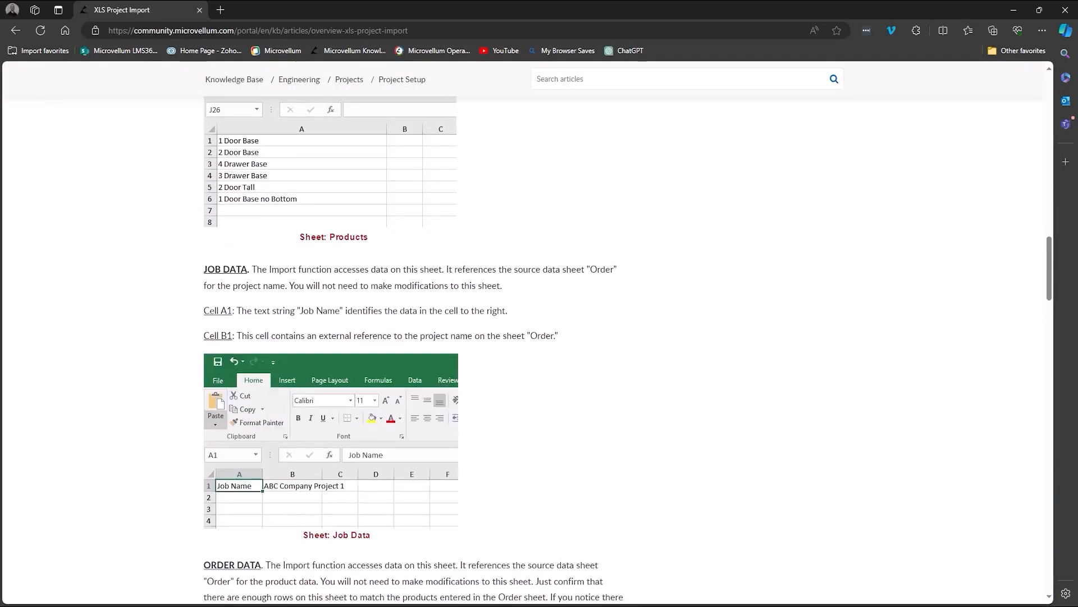
scroll(413, 348, down, 12)
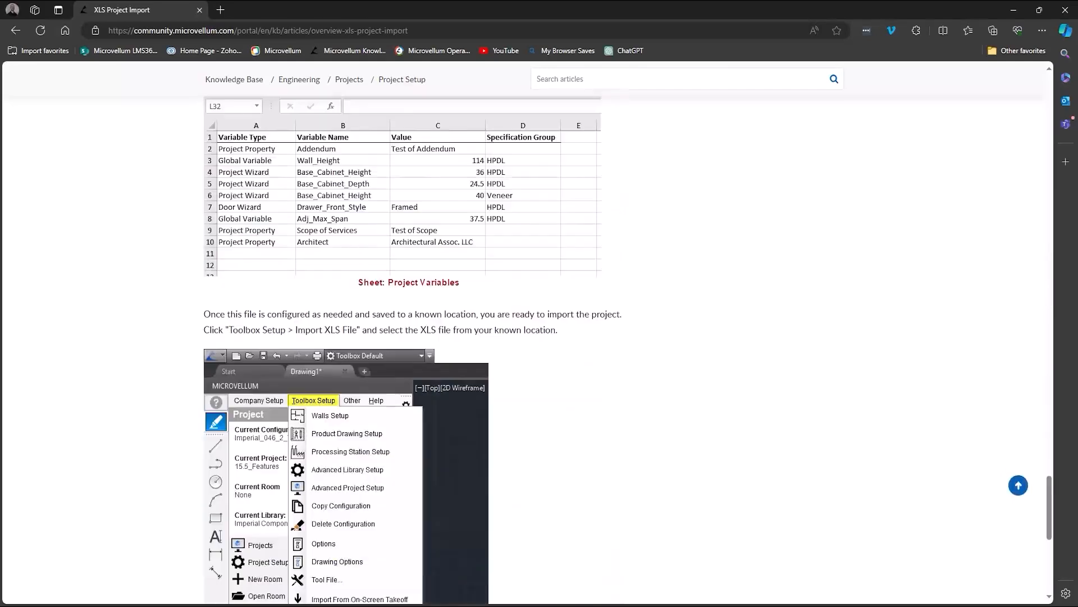
scroll(528, 349, down, 4)
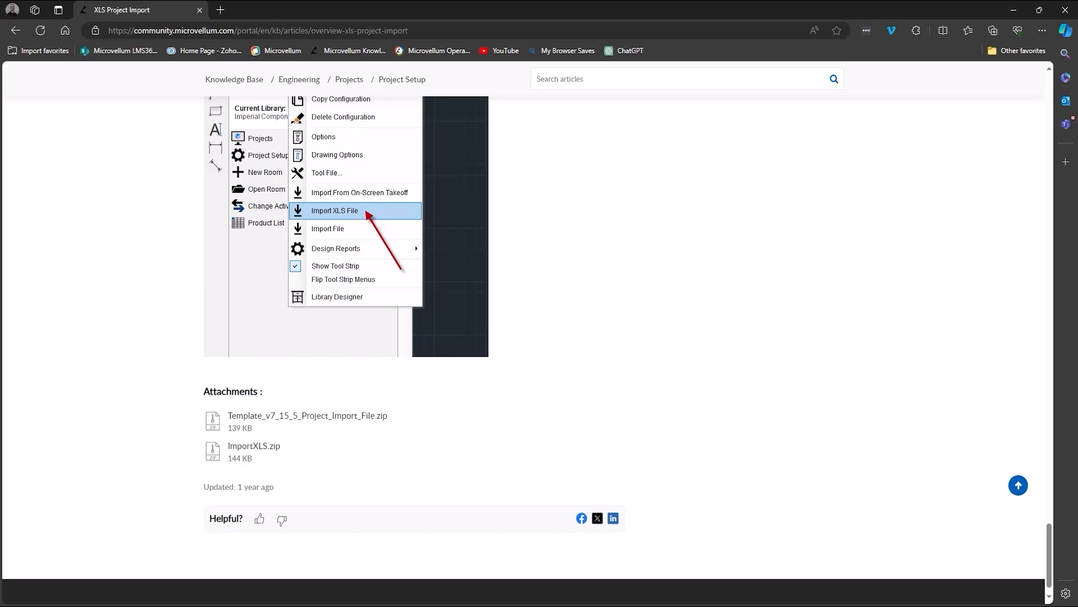
Switch to the project import template in Excel and check the product choices for cell B4 on the Order sheet, keeping 1 Door Base
drag(1077, 35, 733, 1)
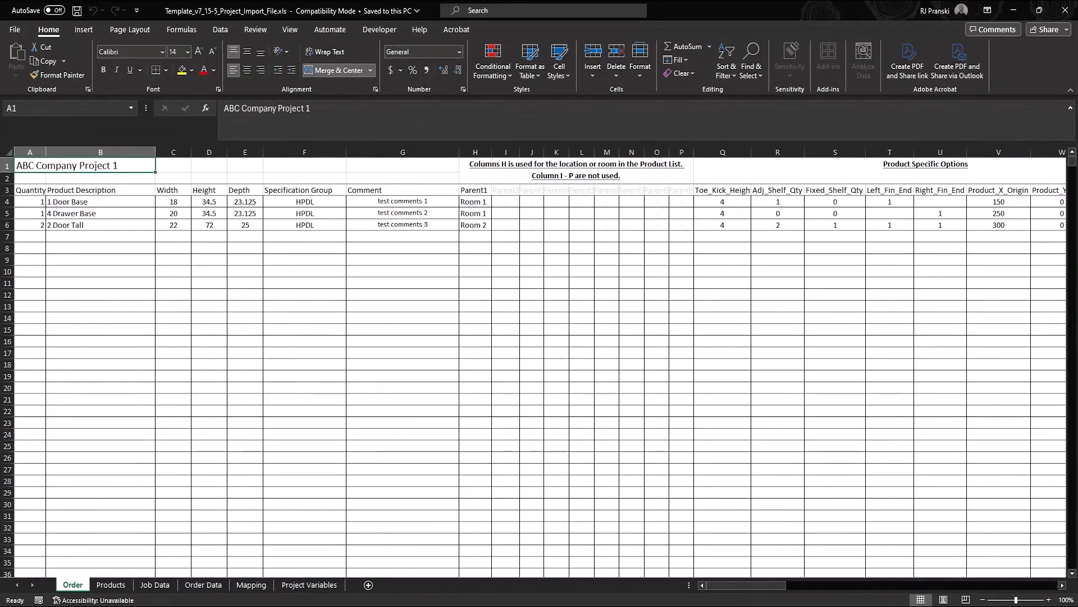
click(100, 201)
click(160, 202)
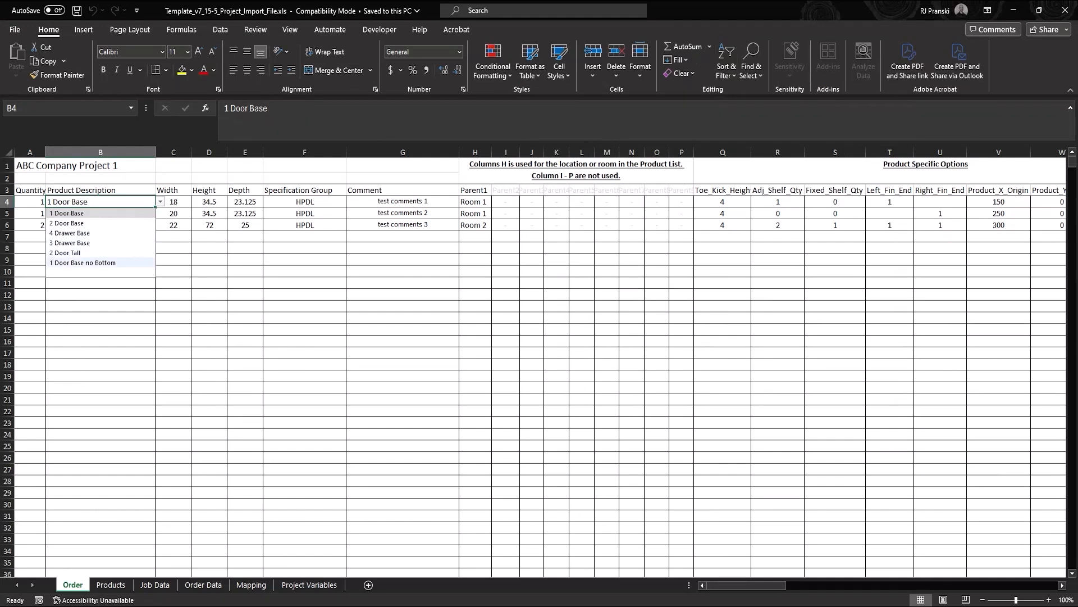
click(68, 213)
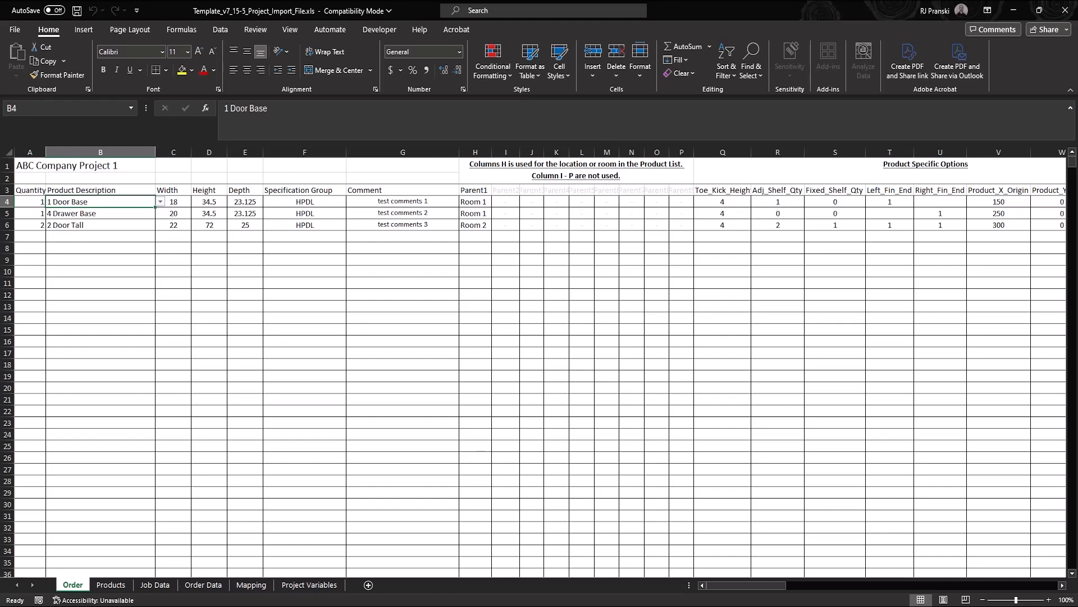
Add Upper 2 Door in cell A7 and Upper Open in cell A8 of the Products sheet
click(112, 584)
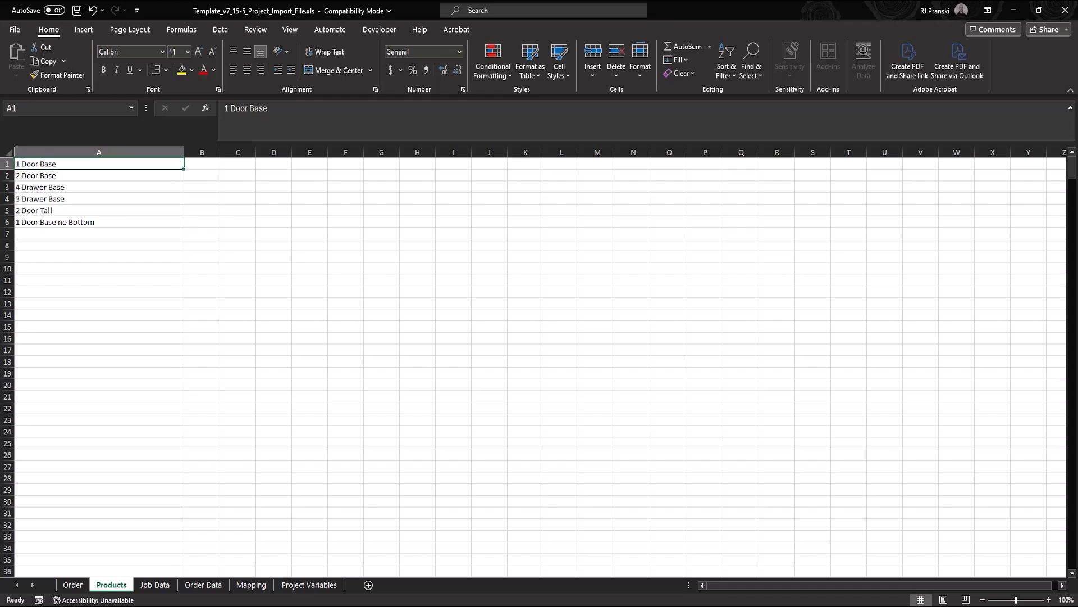
click(50, 231)
text(Upper)
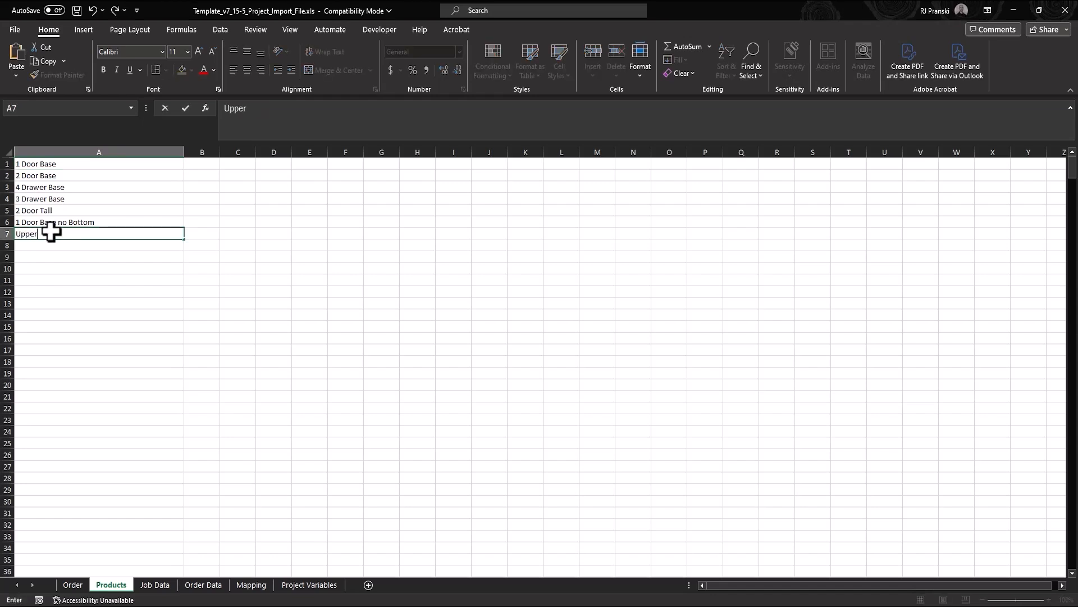
text( 2 Door)
key(Return)
text(Upper Open)
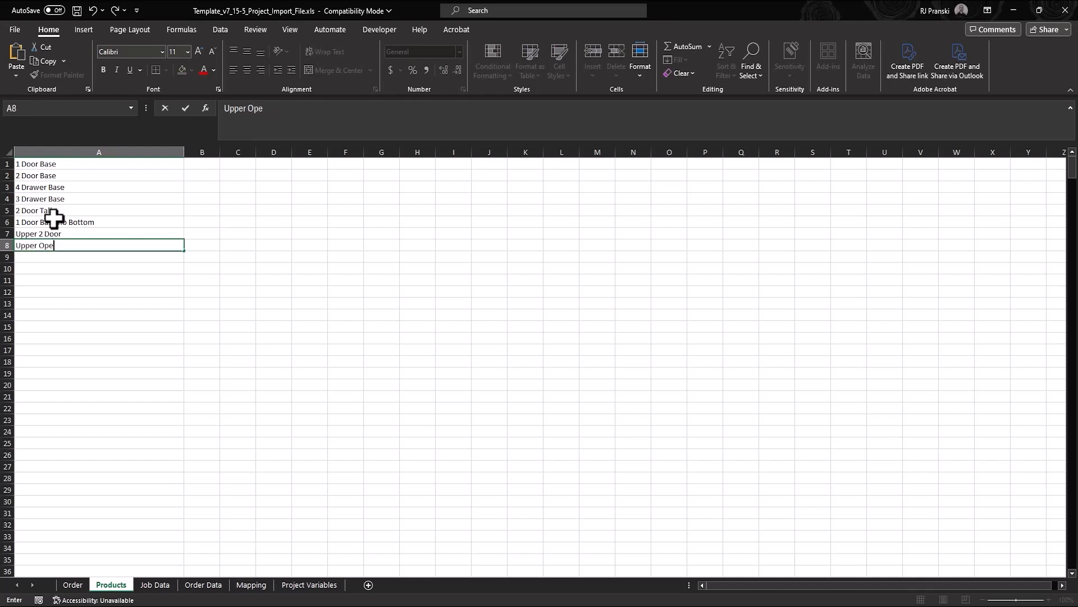
Reword the product names in A1 to A5 as Base 1 Door, Base 2 Door, Base 4 Drawer, Base 3 Drawer and Tall 2 Door
click(52, 164)
double_click(54, 163)
double_click(54, 164)
key(ctrl+x)
click(21, 163)
key(ctrl+v)
key(Return)
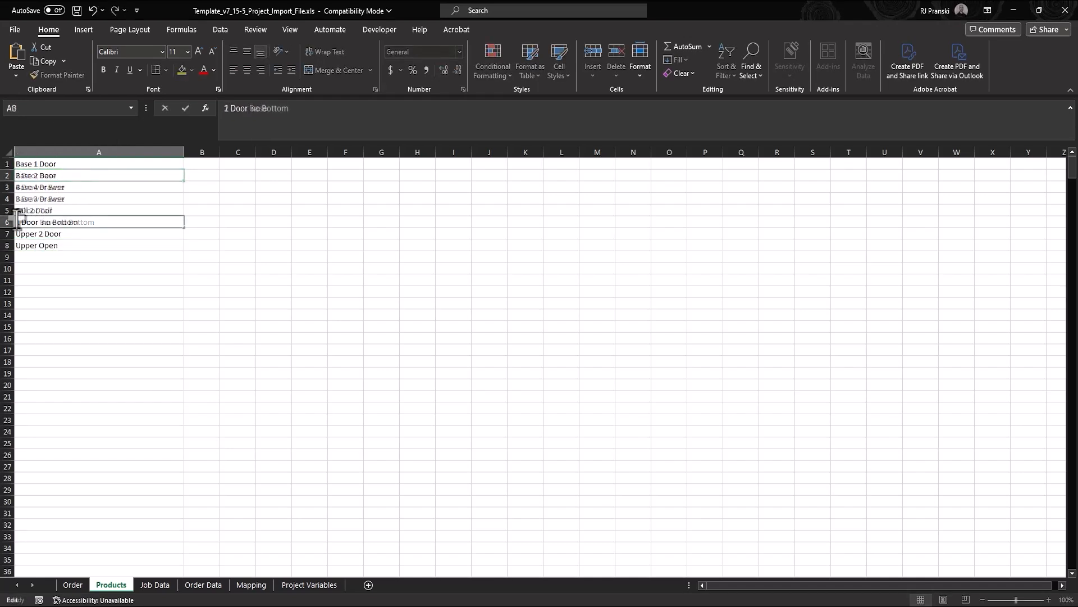
Rename the product in cell A6 to Base 1 Door No Bottom
click(18, 221)
key(ctrl+v)
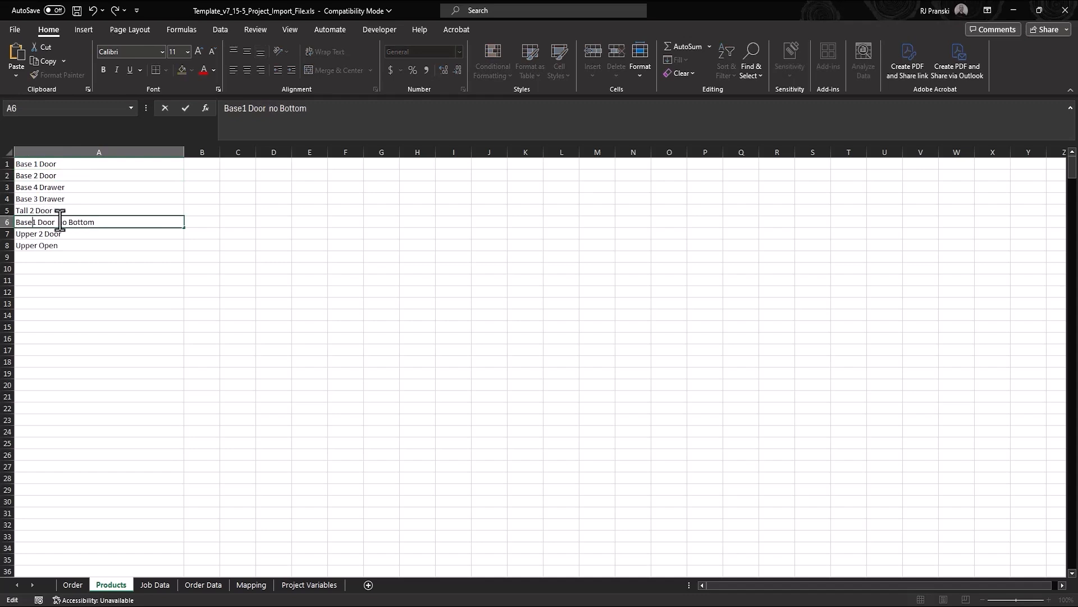
click(64, 222)
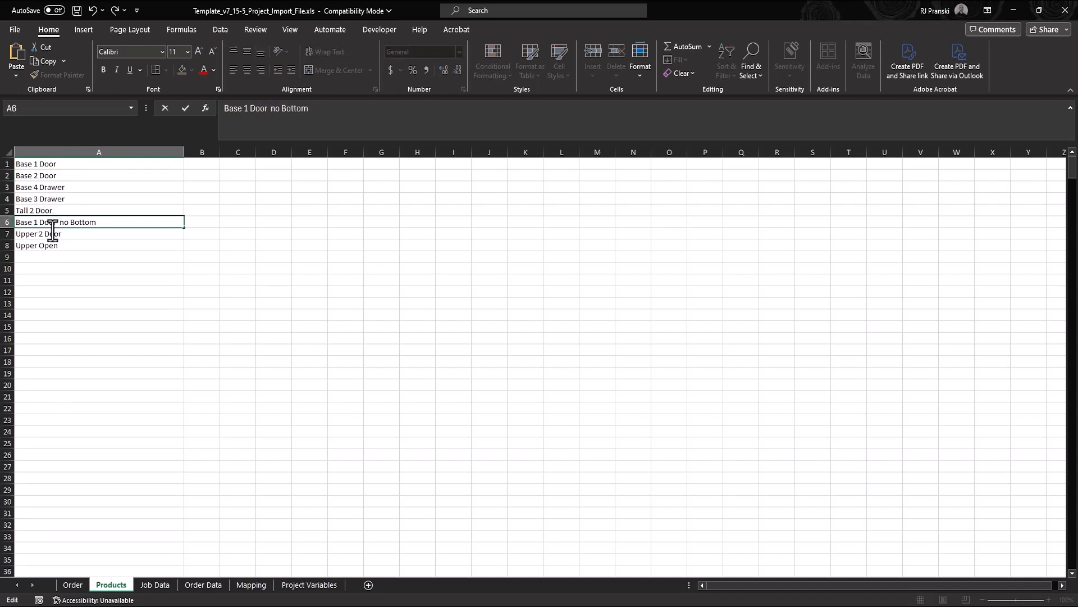
key(BackSpace)
key(BackSpace)
text(N)
key(Return)
key(Return)
On the Order sheet, set the product descriptions in B4 to B6 to Base 1 Door, Base 2 Door and Tall 2 Door
click(79, 587)
click(147, 202)
click(160, 202)
click(126, 215)
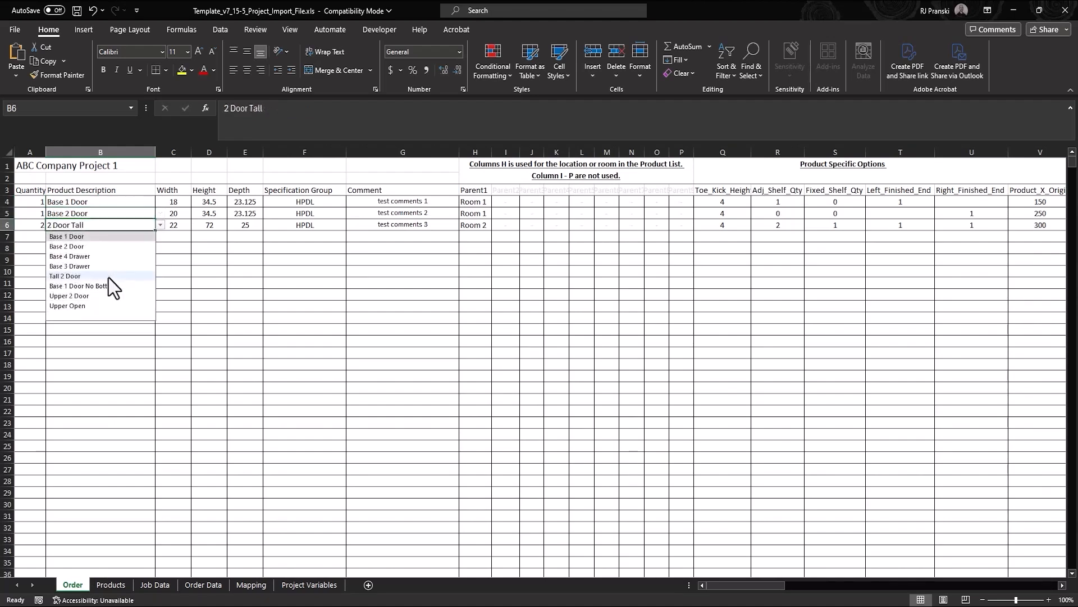
click(109, 278)
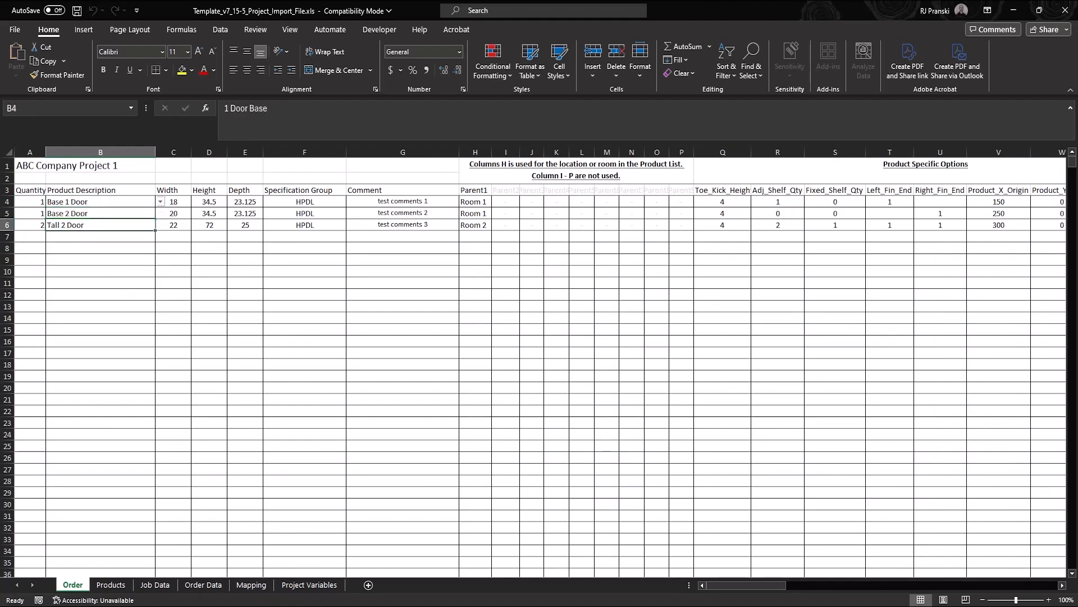
Review the Height, Depth, Parent1 and Toe_Kick_Height columns and the note on unused columns in the Order sheet
click(209, 202)
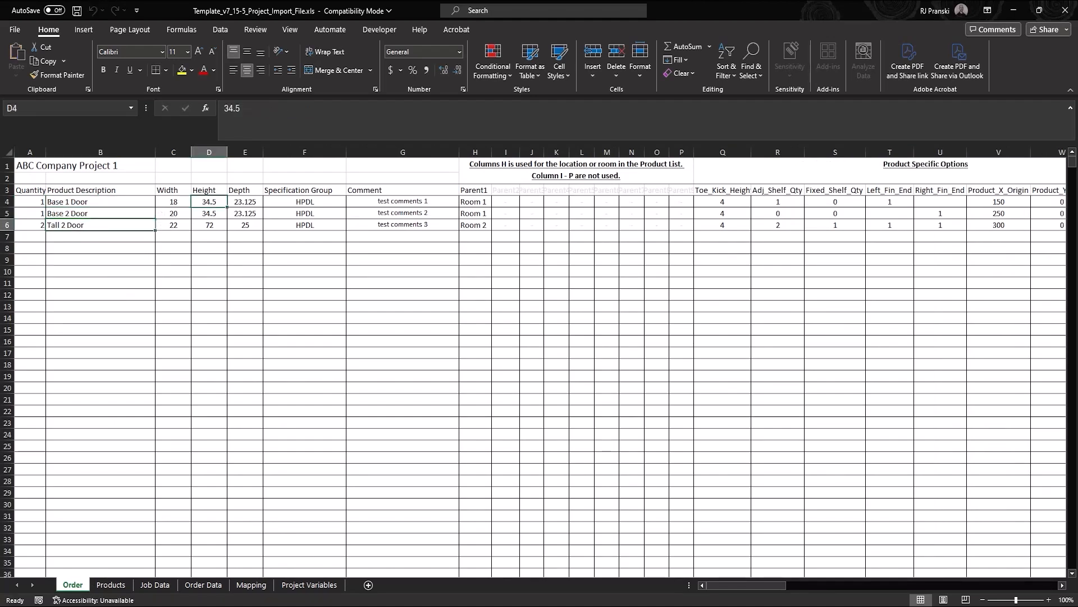
click(245, 202)
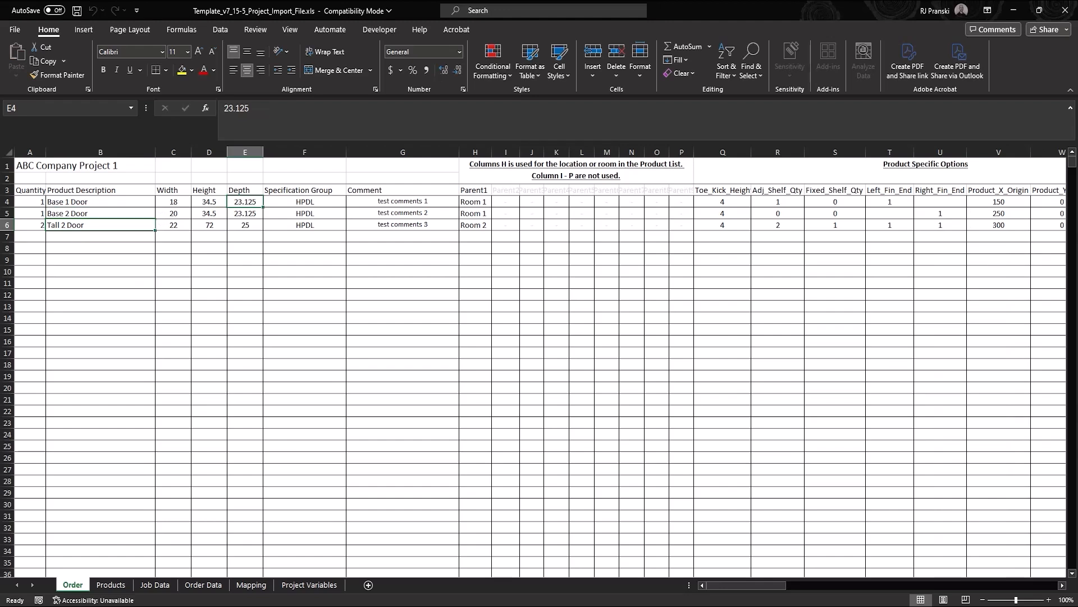
click(475, 190)
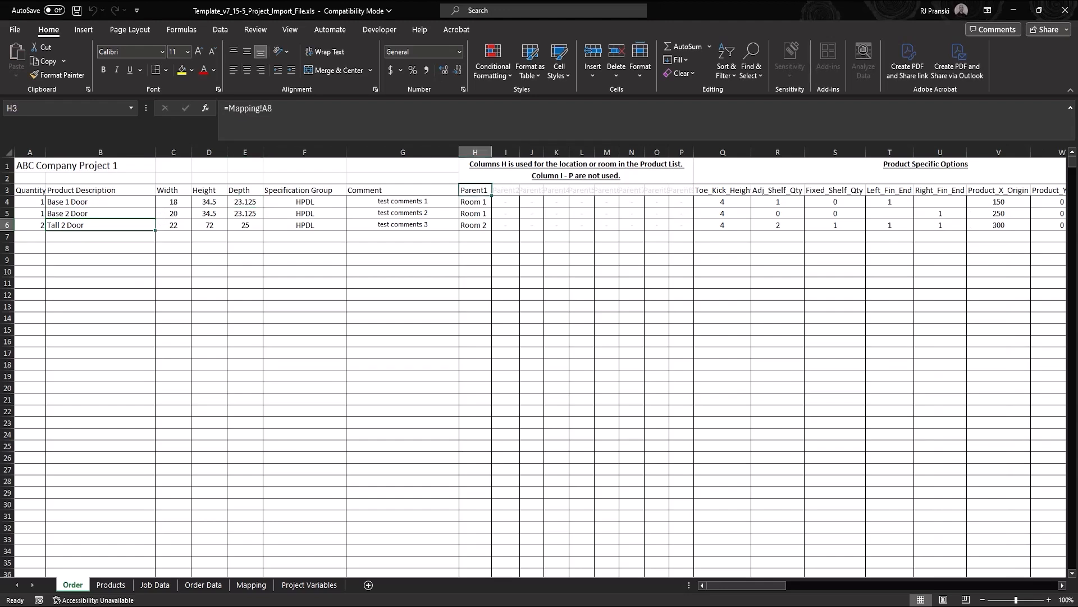
click(576, 170)
click(723, 202)
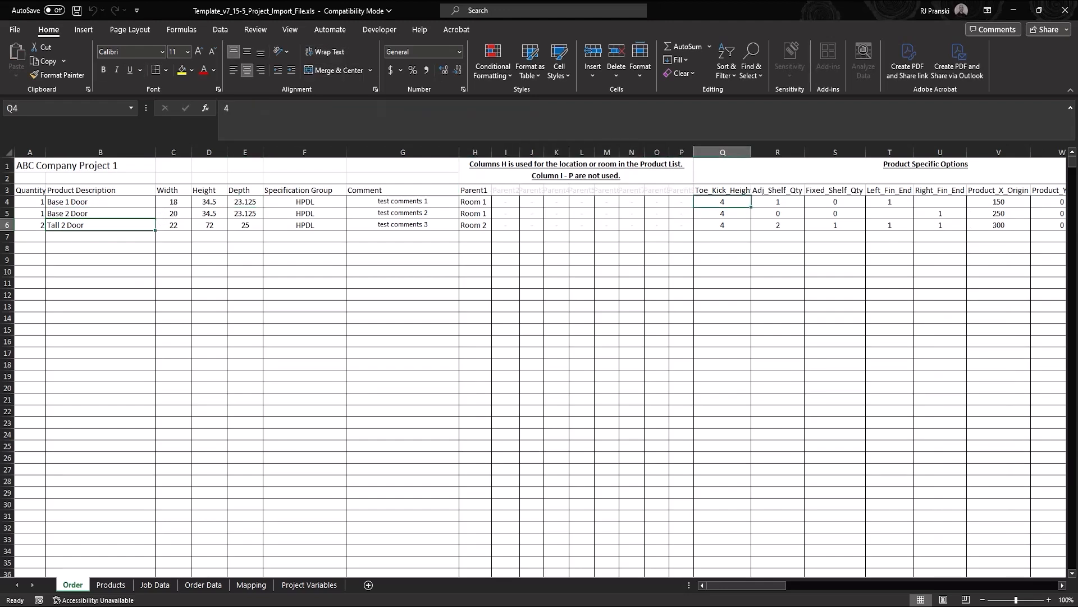
Extend the Product Specific Options heading with "(different from the default values in the project properties)"
scroll(725, 202, right, 4)
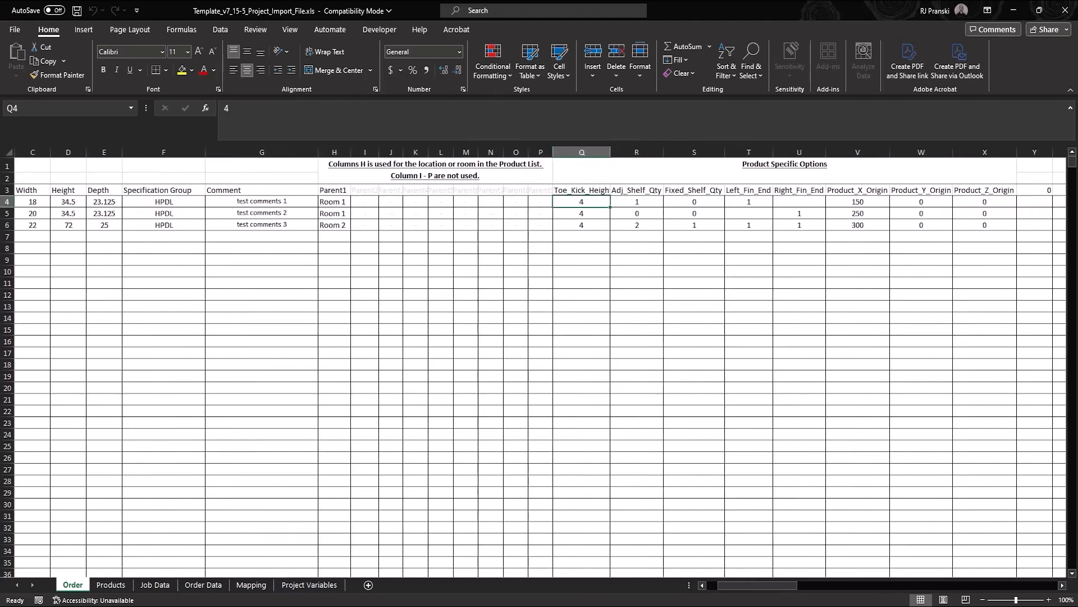
double_click(775, 169)
text((different from the default values in the project properties))
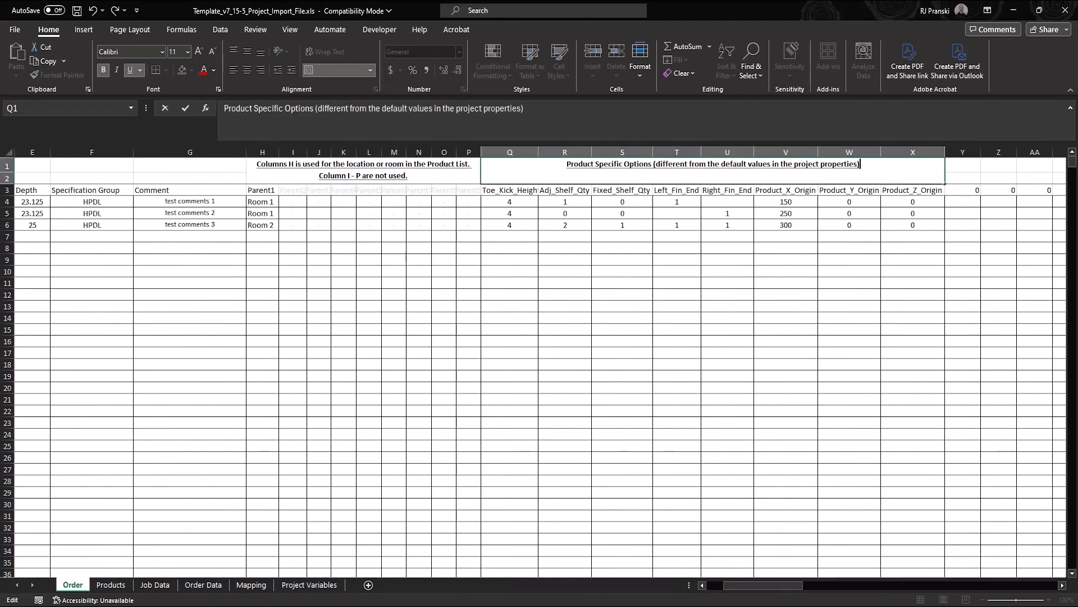
key(Return)
Compare the job name on the Job Data sheet with the project name in cell A1 of the Order sheet
click(155, 584)
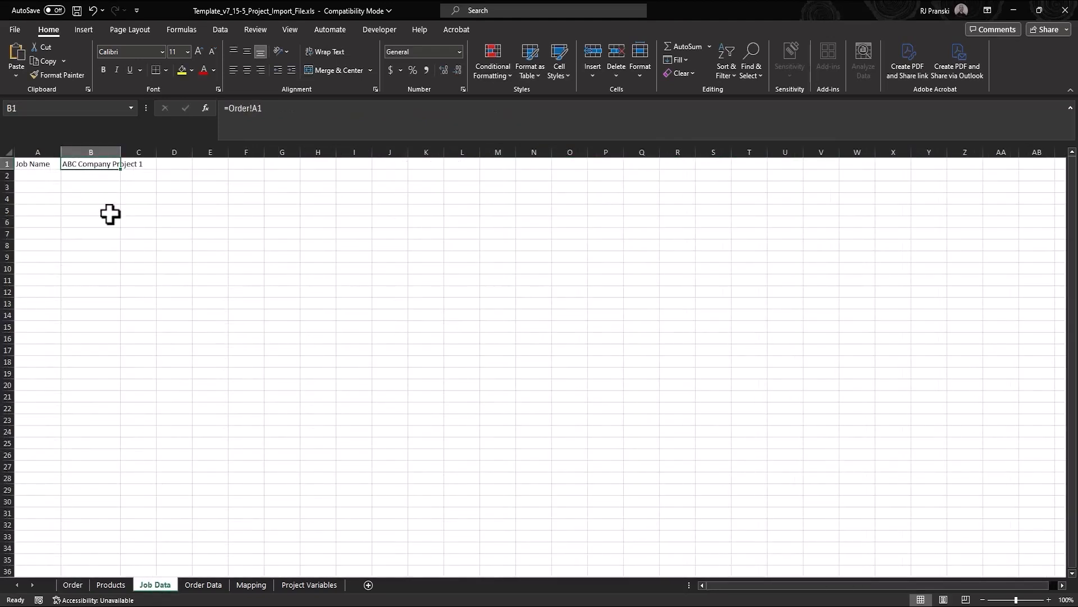
click(74, 585)
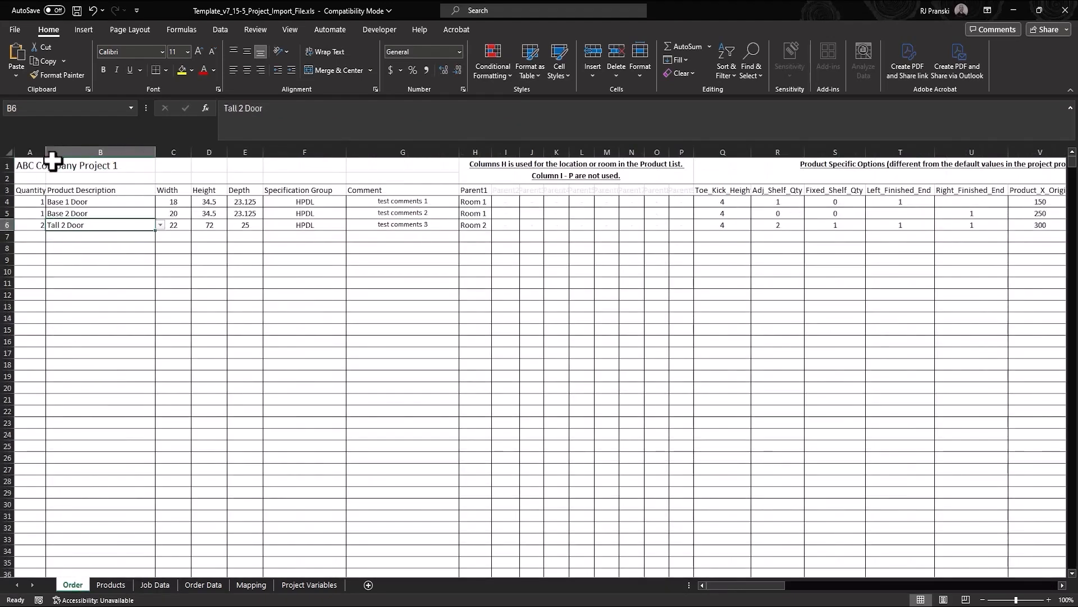
click(54, 164)
Examine the linked product descriptions in column B of the Order Data sheet
click(201, 585)
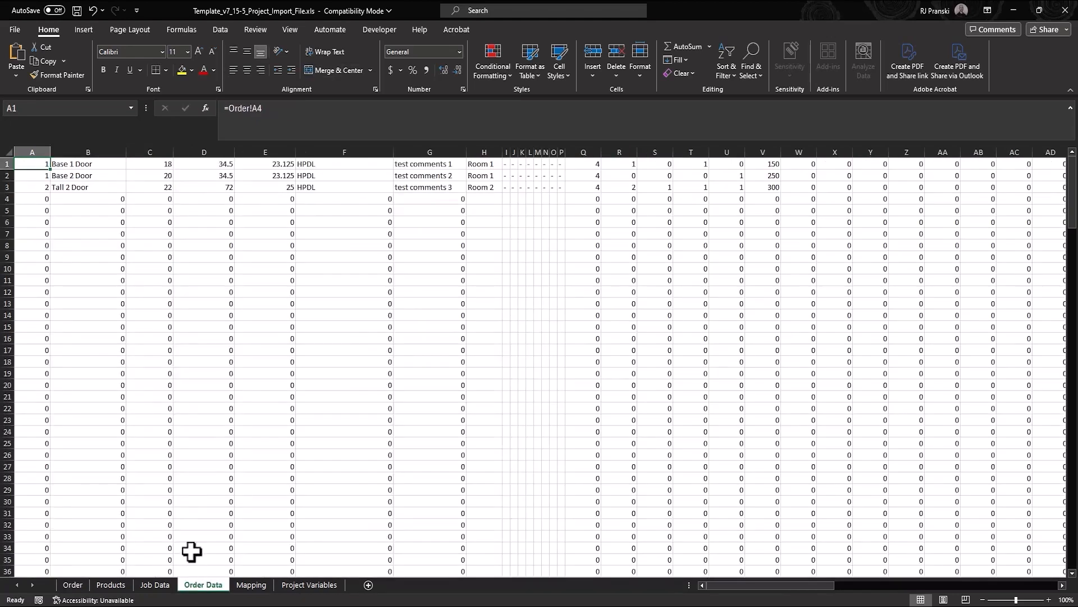
drag(74, 164, 110, 568)
scroll(107, 343, up, 12)
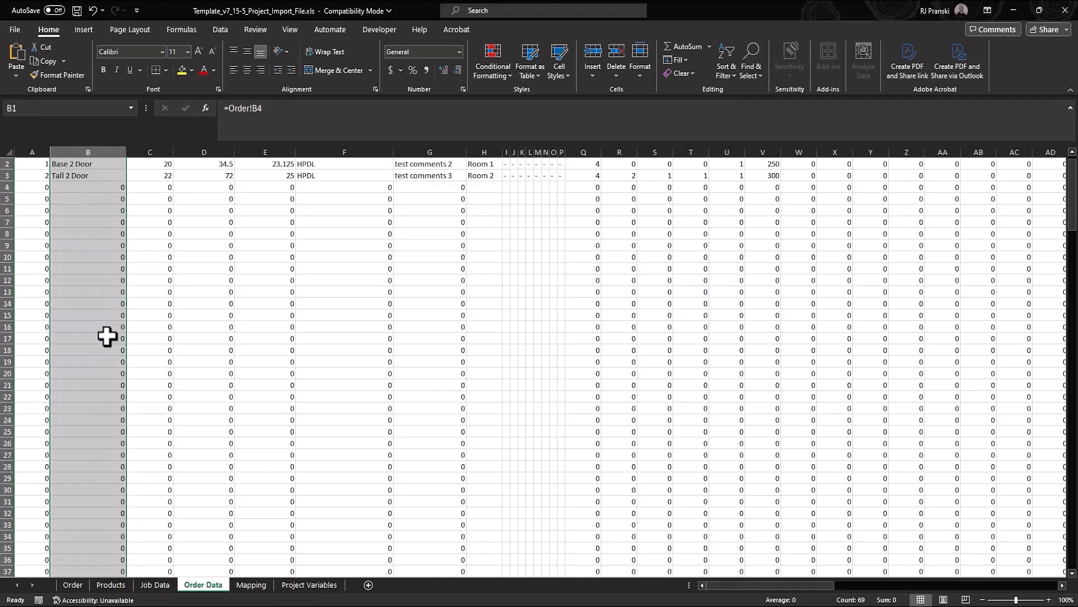
click(95, 164)
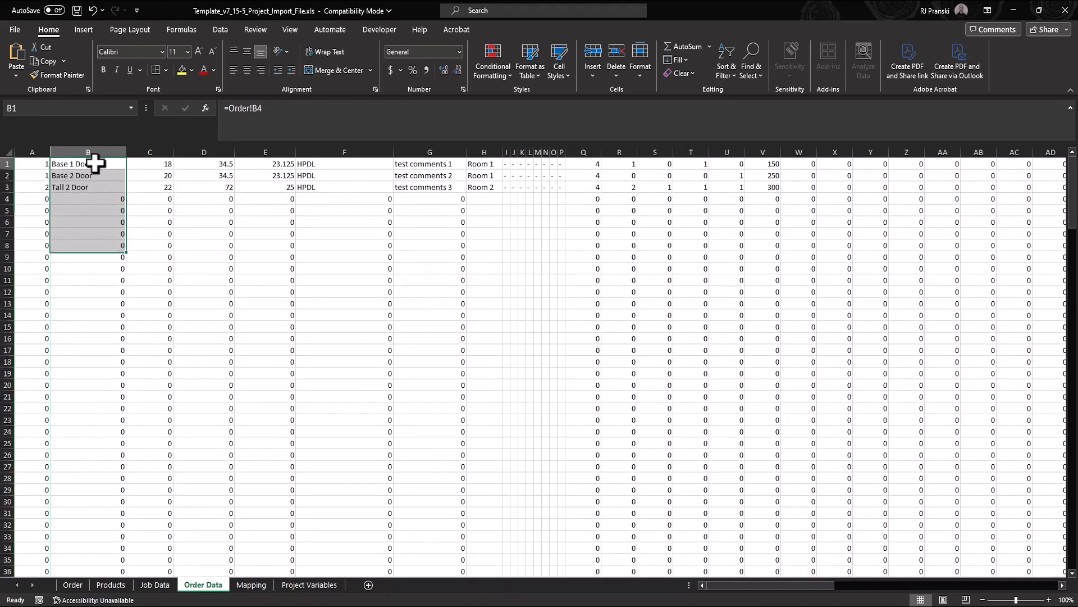
Add Product_Prompt_Here in cell A25 of the Mapping sheet, check its heading on the Order sheet, and delete the trial prompt
click(251, 584)
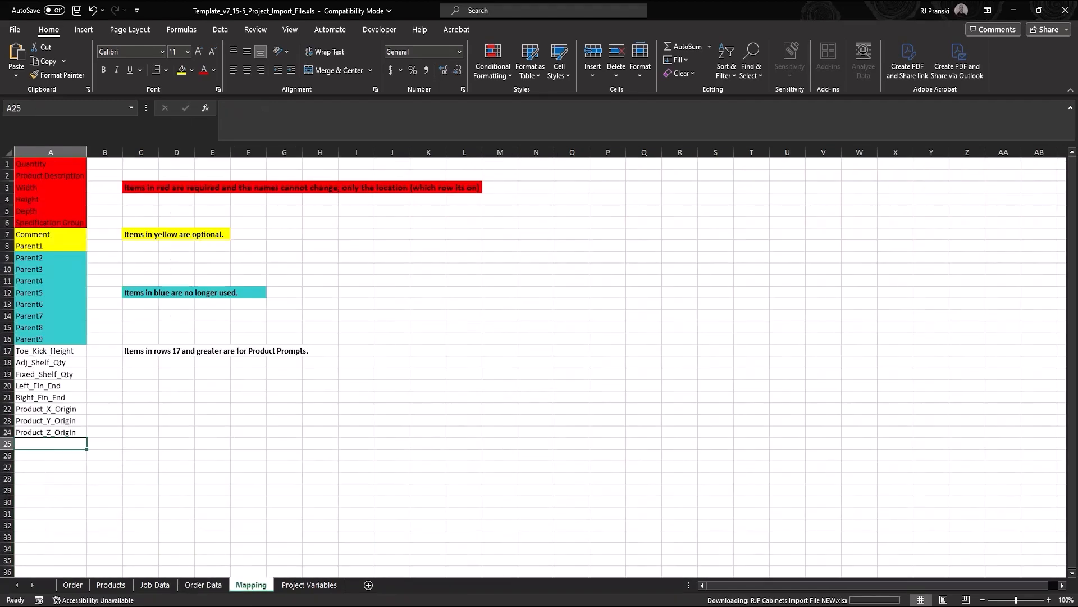
text(Product_Prompt_Here)
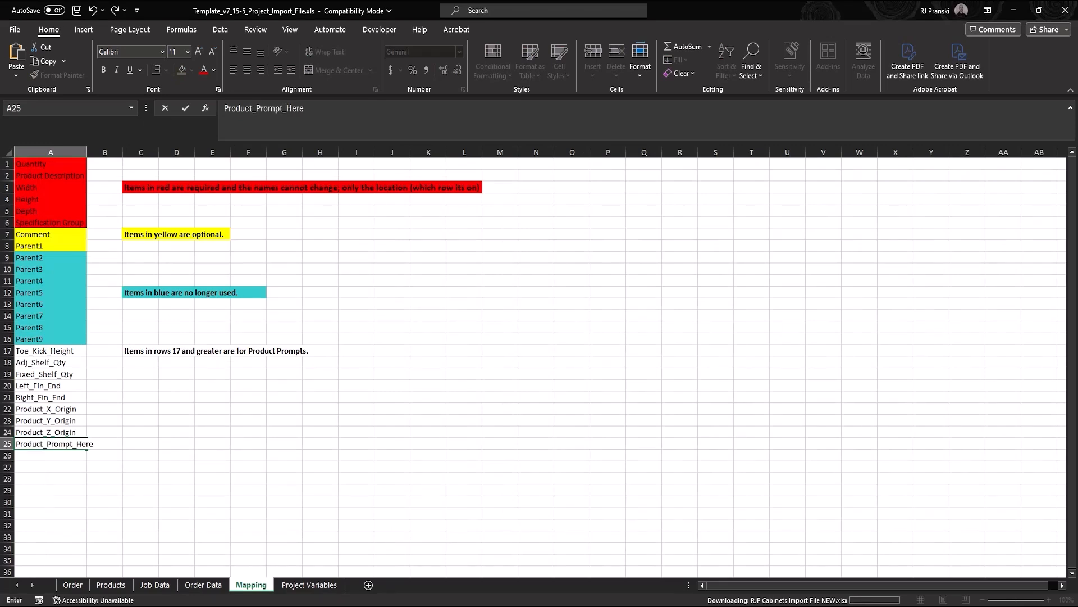
key(Return)
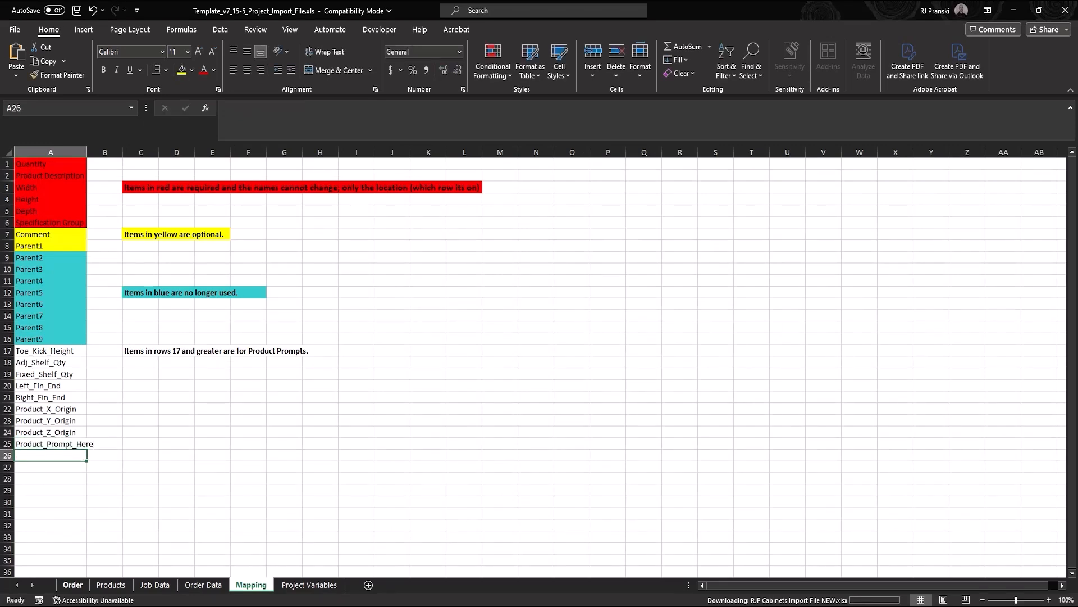
click(72, 584)
scroll(540, 365, right, 2)
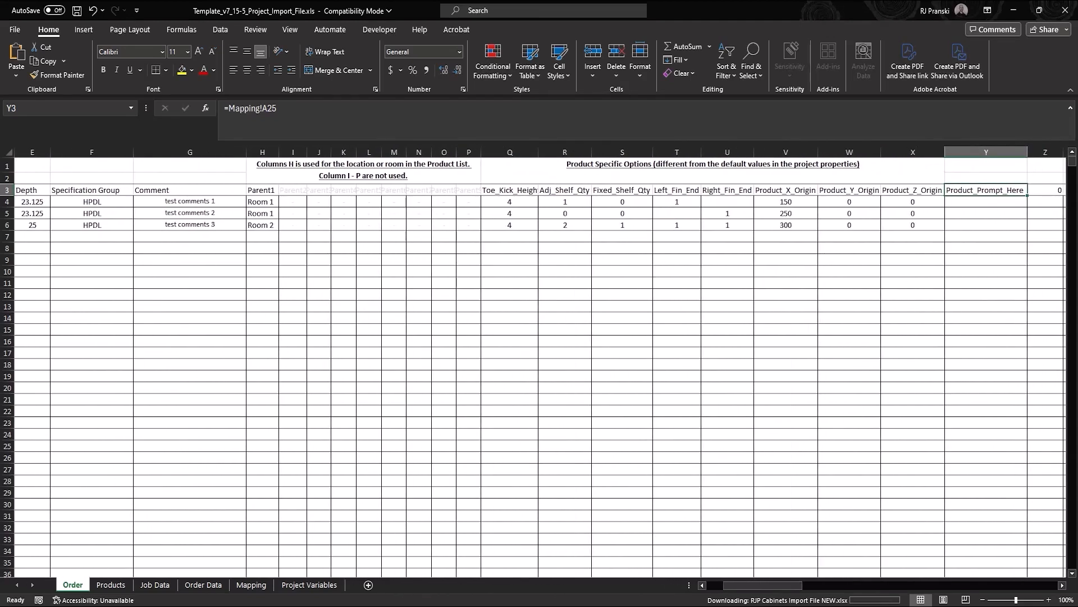
key(ctrl+bracketleft)
key(Delete)
Rename the Left_Fin_End and Right_Fin_End prompts on the Mapping sheet to Left_Finished_End and Right_Finished_End
click(40, 385)
double_click(40, 385)
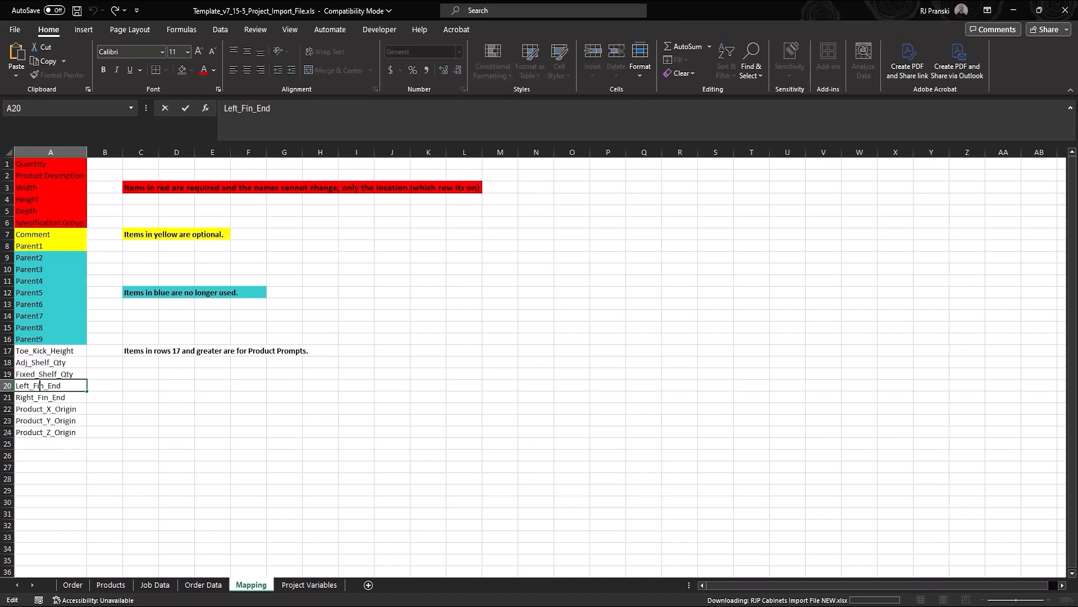
text(ished)
double_click(65, 397)
text(ished)
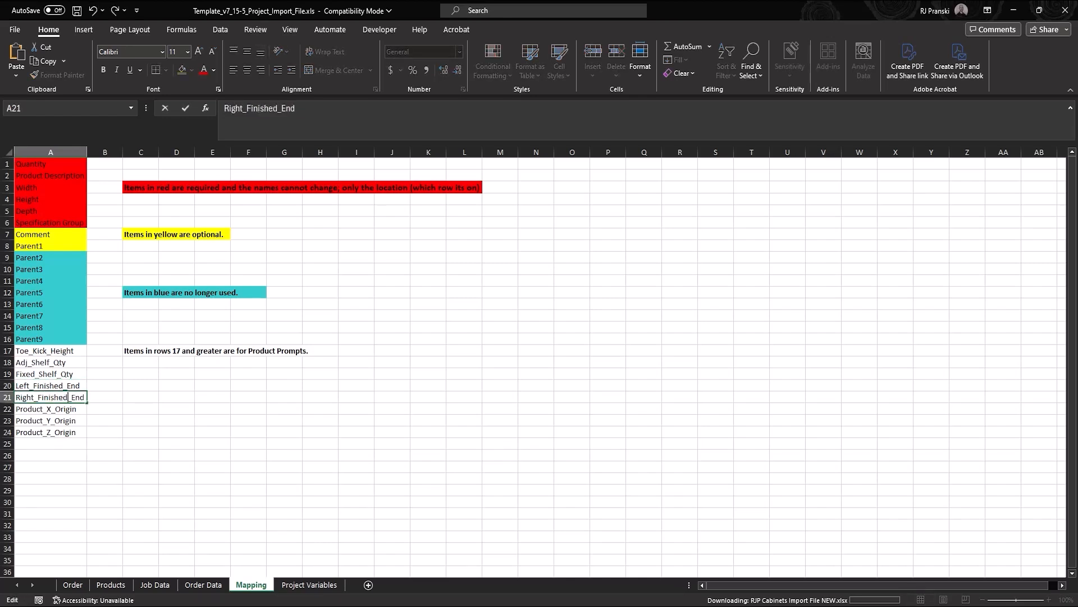
click(51, 444)
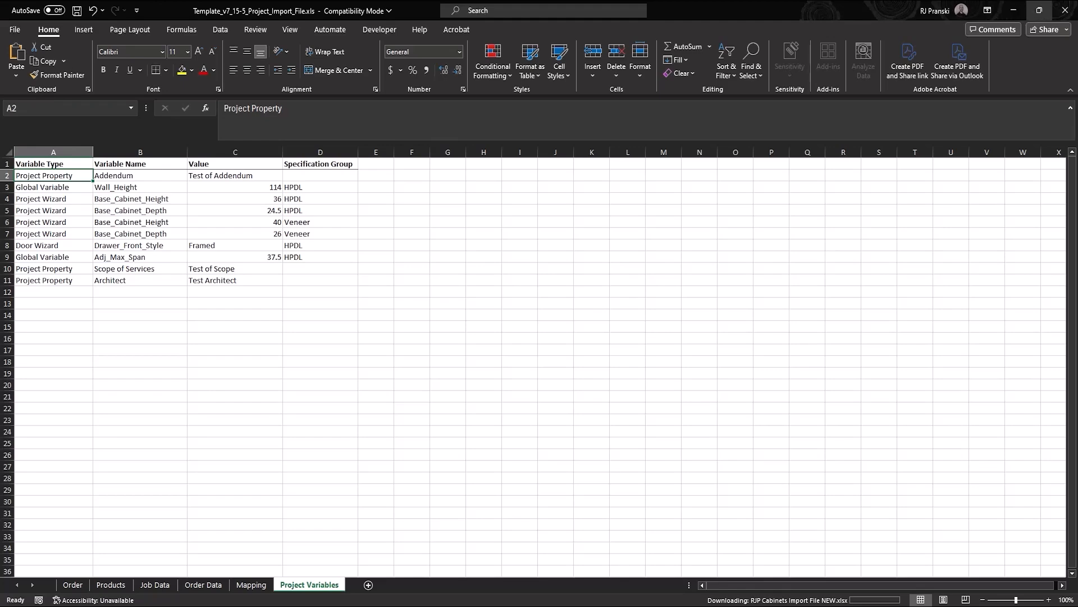
Close the import template workbook, switch to Microvellum Toolbox, and run the XLS file import
click(1065, 10)
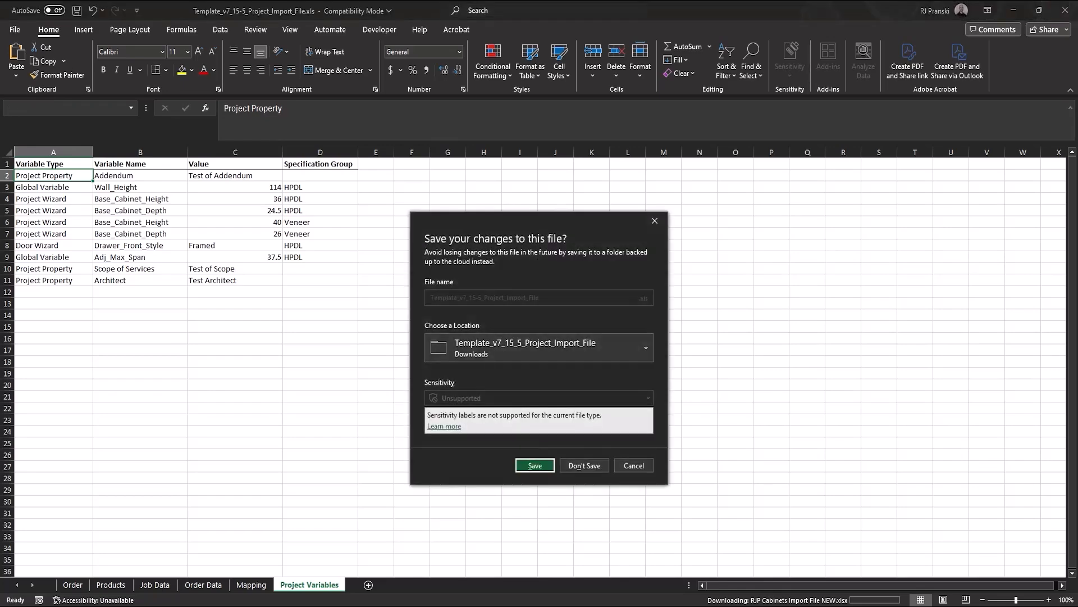
click(109, 115)
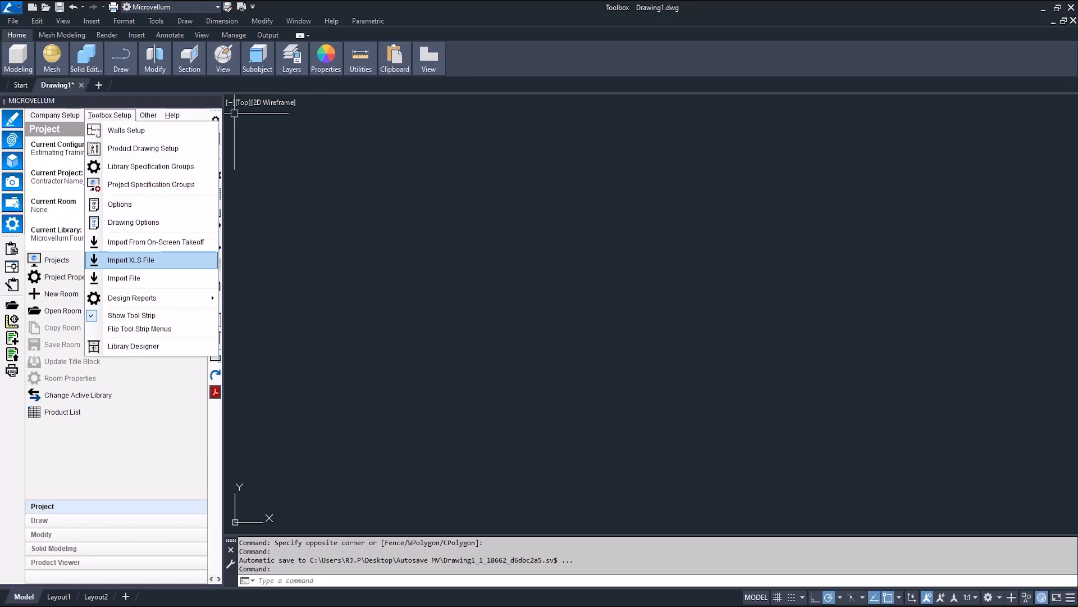
click(131, 259)
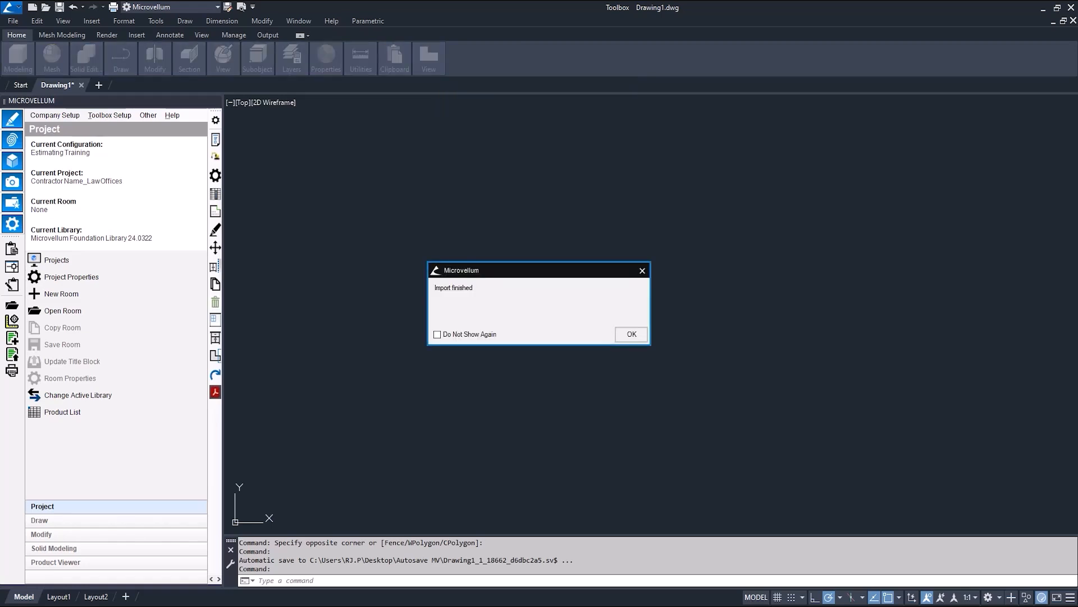
click(631, 334)
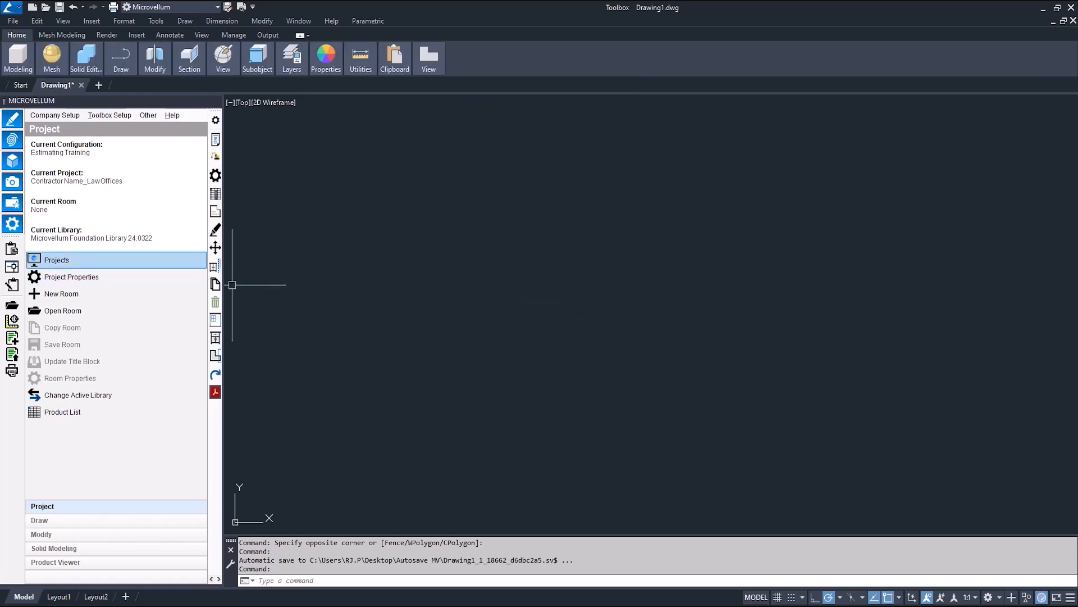
Open the ABC Company Project 1 project and its project properties
click(57, 259)
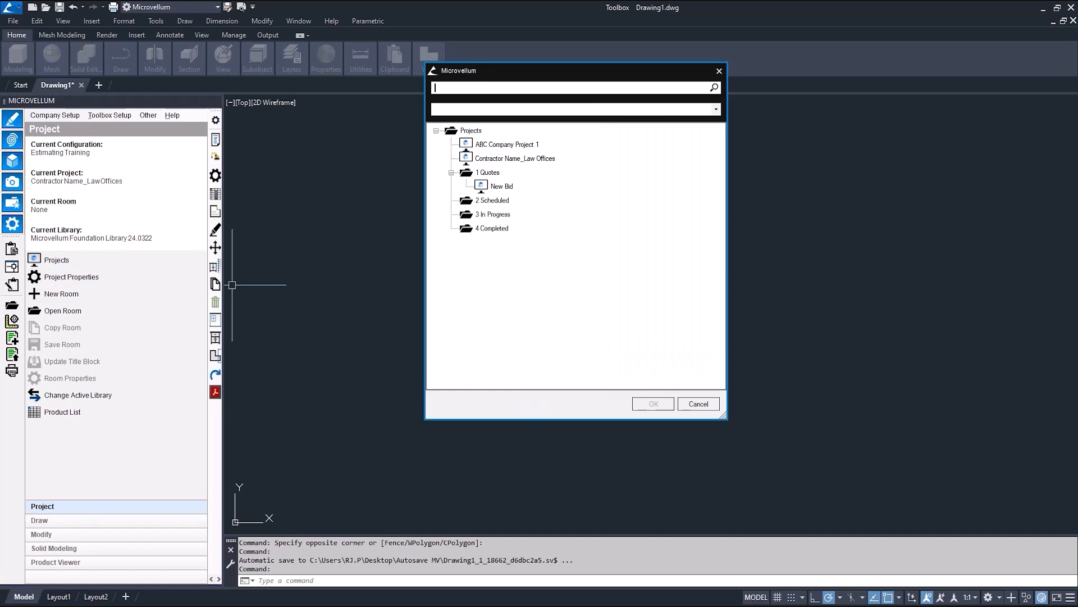
double_click(477, 144)
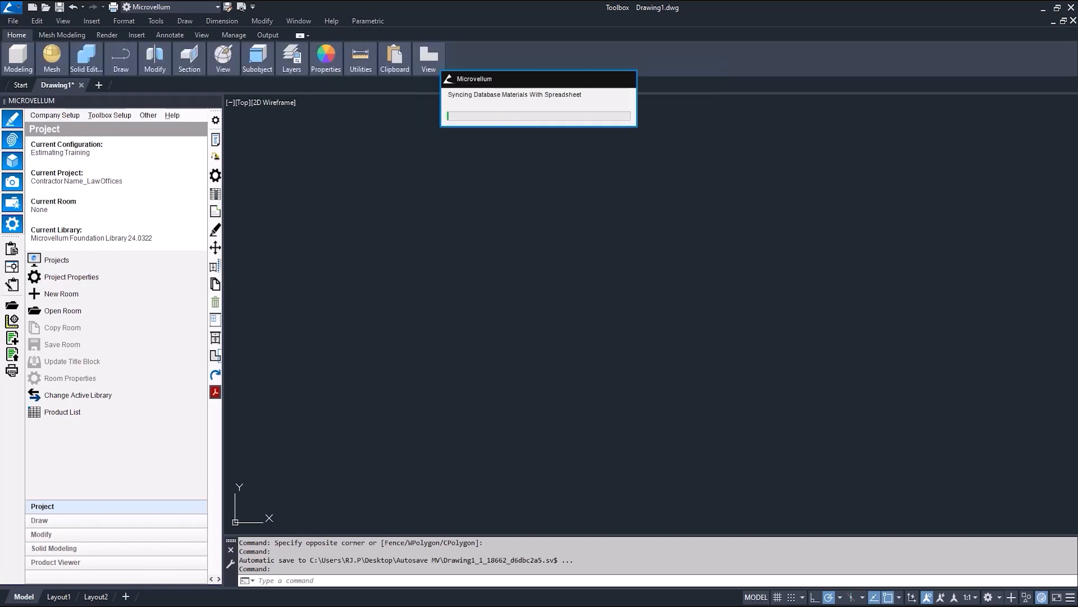
click(72, 276)
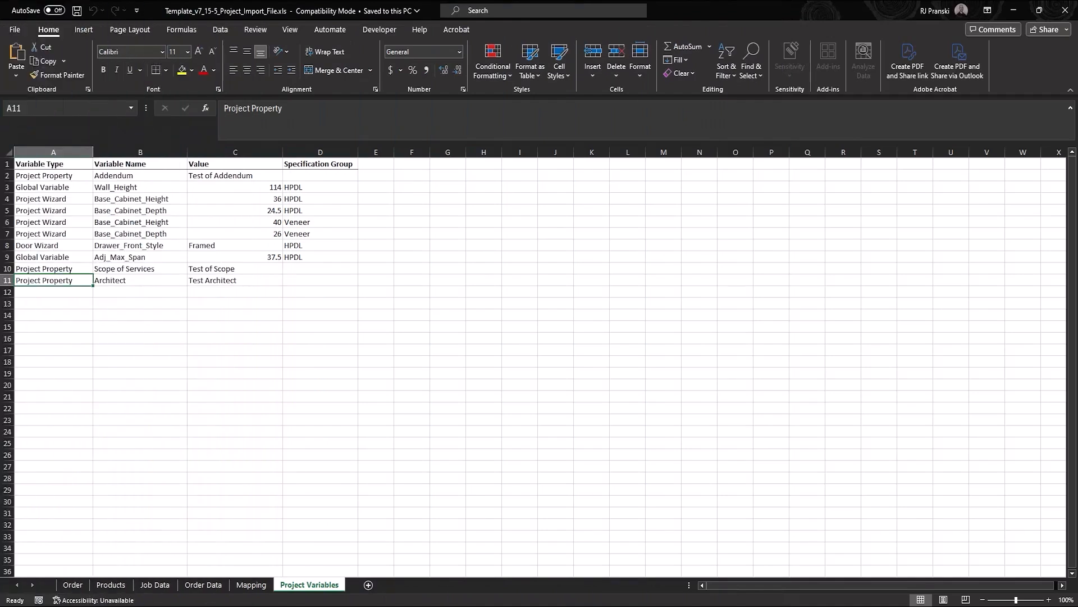
Compare the Addendum and Scope of Services variables in Excel with the project's properties, including the Project Wizard's cabinet size defaults
click(140, 176)
click(139, 269)
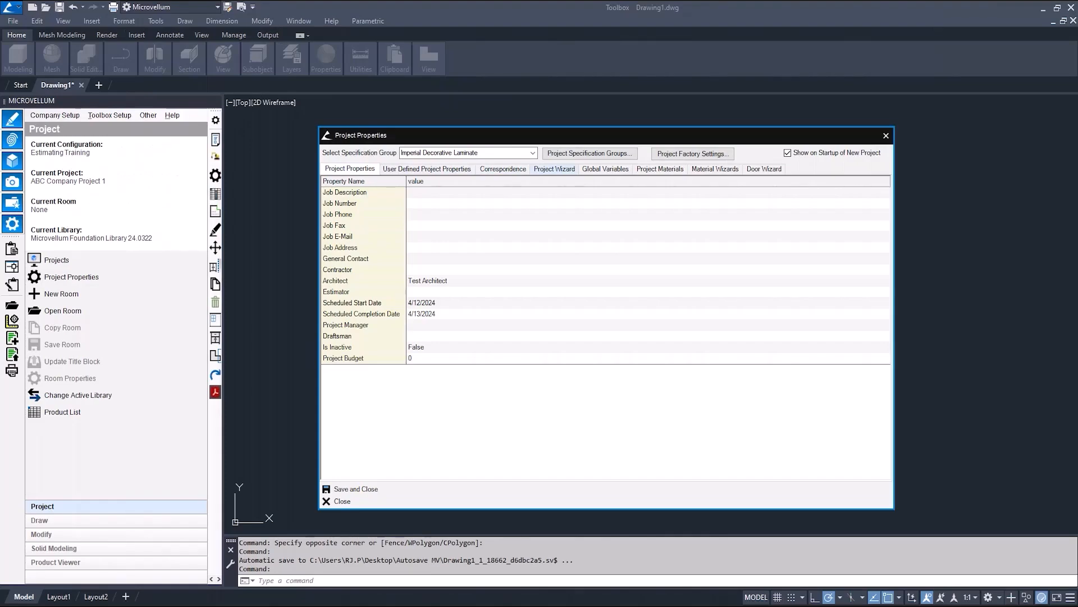
click(555, 169)
click(410, 180)
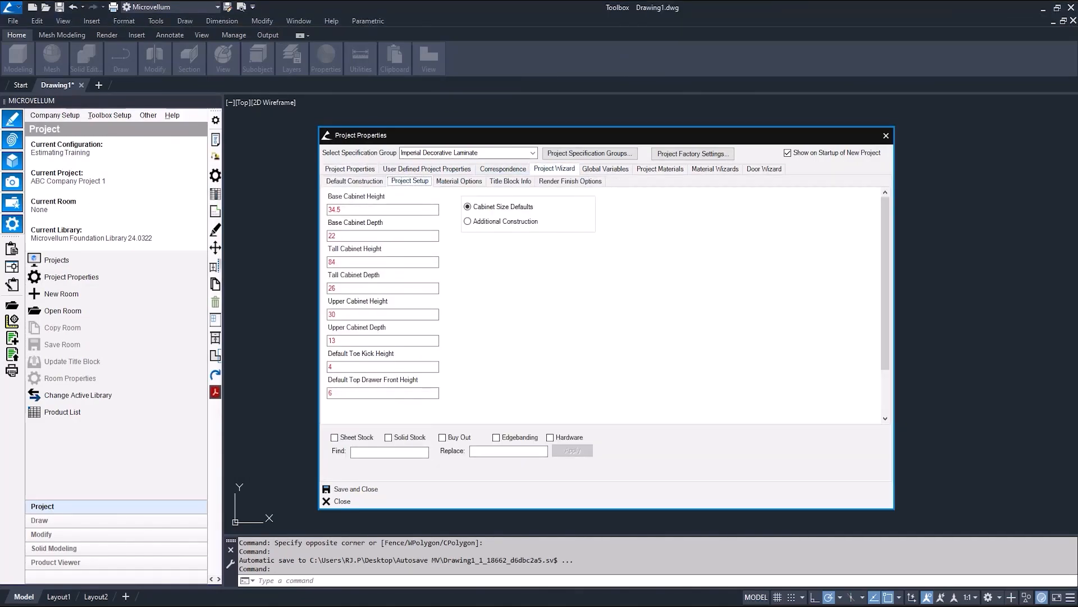
drag(805, 250, 805, 308)
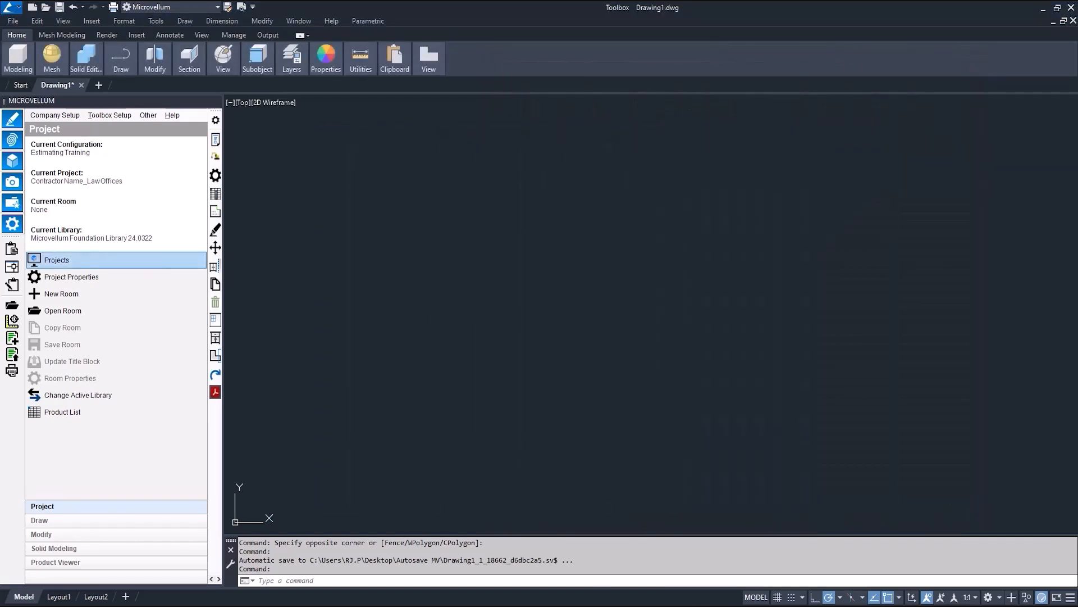
Try to delete ABC Company Project 1 from the project list
click(56, 259)
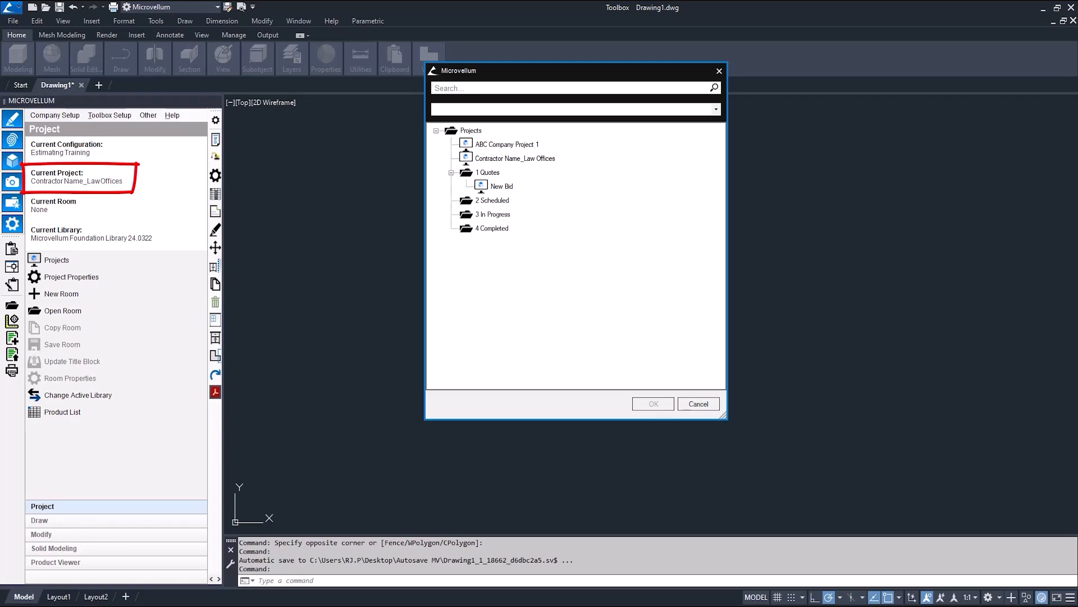
click(489, 144)
right_click(489, 145)
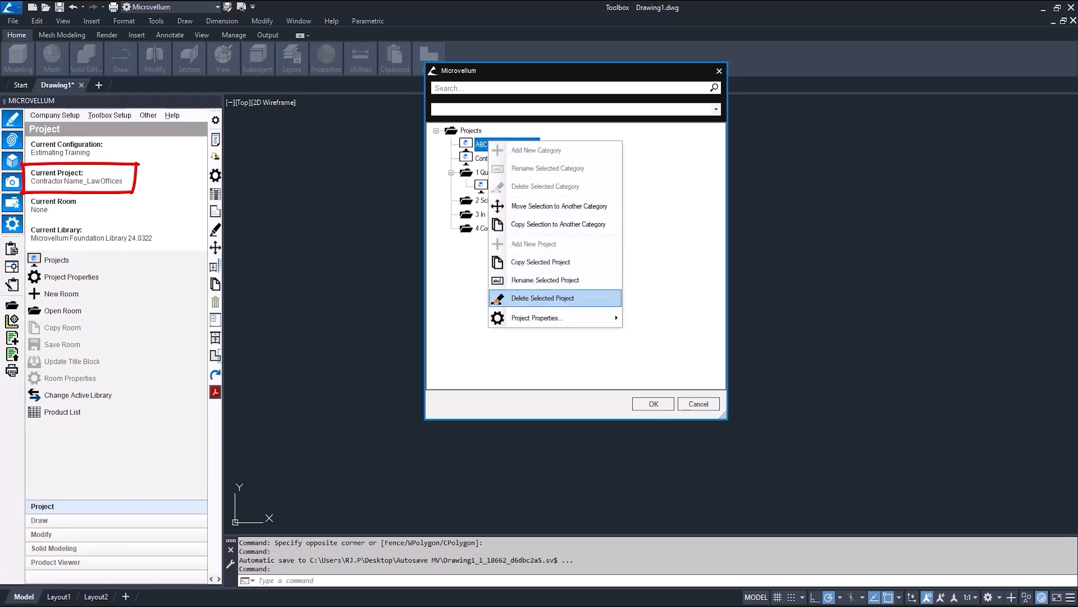
key(Escape)
click(626, 279)
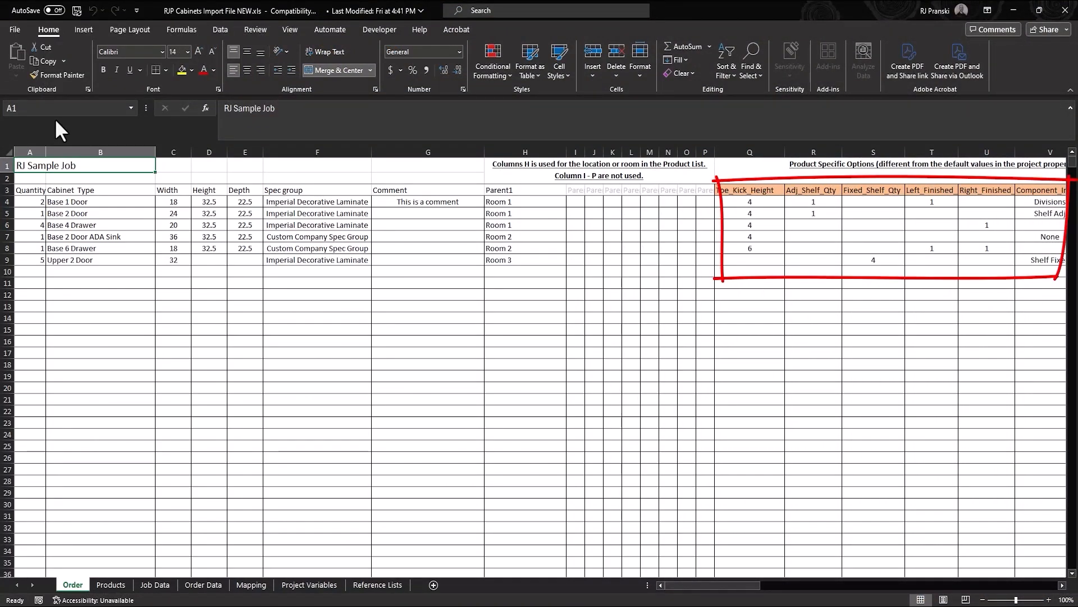
Compare the product prompt columns on the Order sheet of RJP Cabinets Import File NEW.xls with the prompts on its Mapping sheet
click(742, 202)
drag(755, 587, 792, 597)
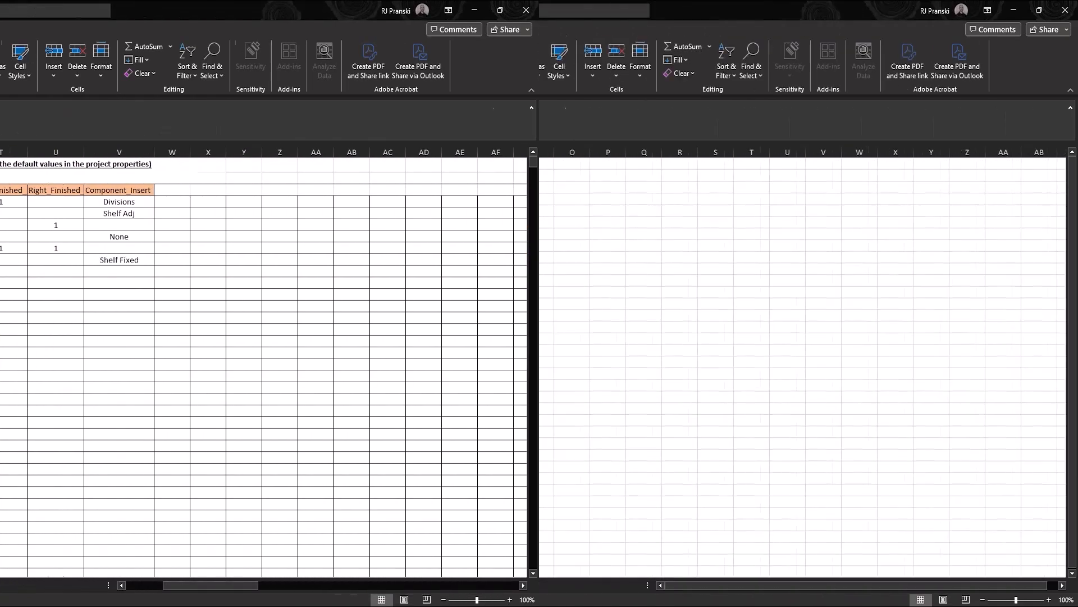
click(251, 585)
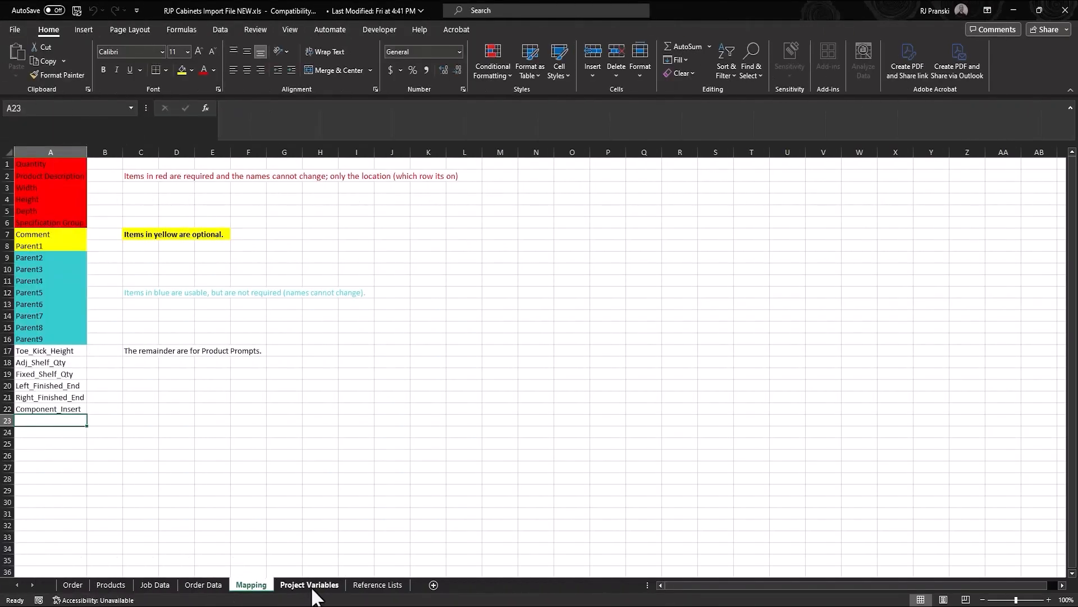
Set the specification group of the three Door Wizard rows on the Project Variables sheet to Custom Company Spec Group
click(310, 584)
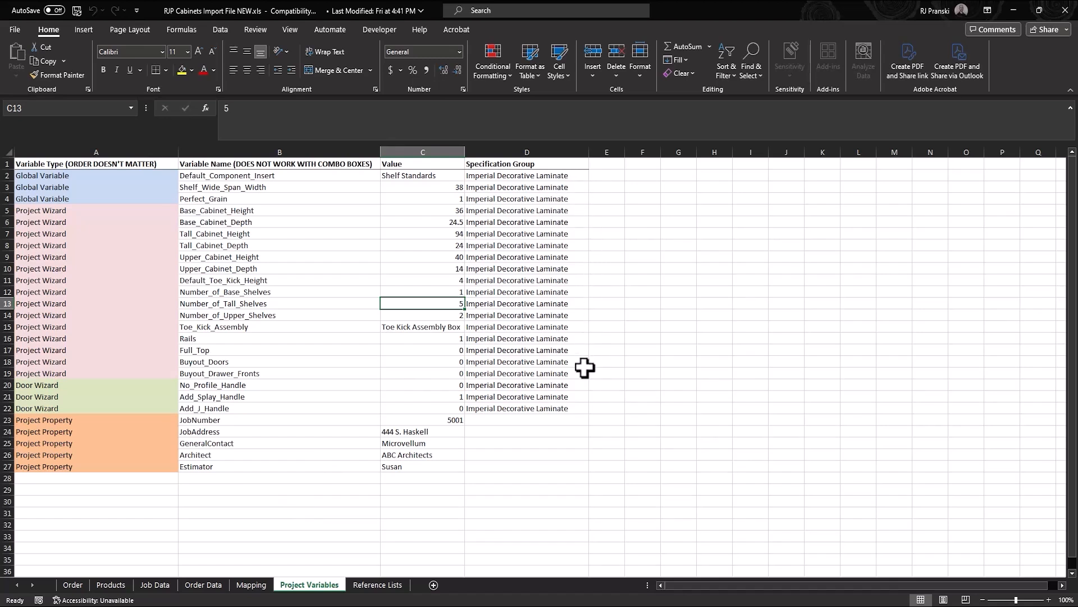
click(574, 409)
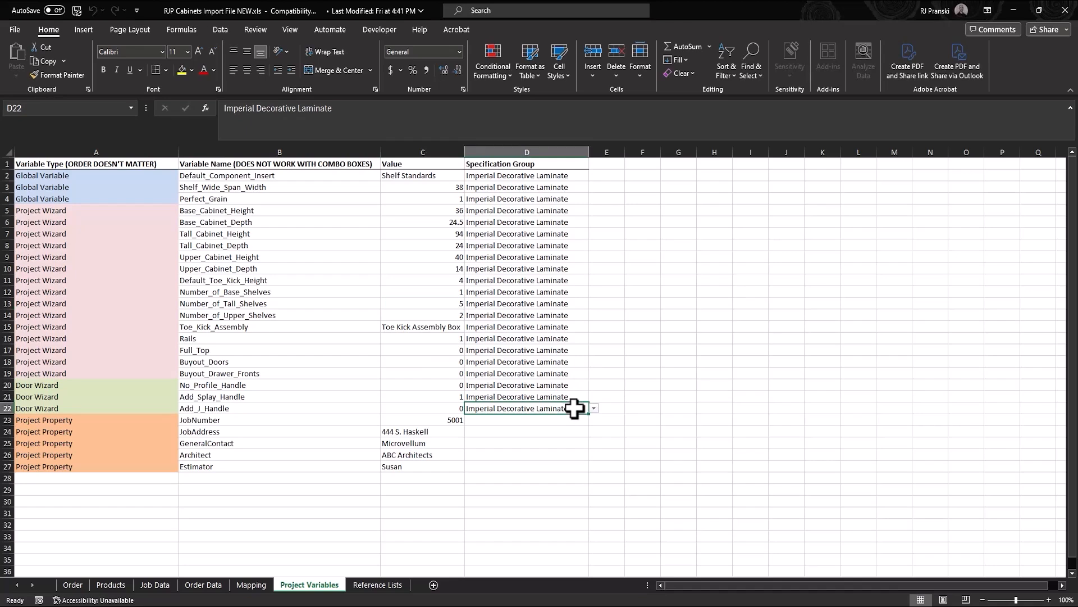
click(593, 408)
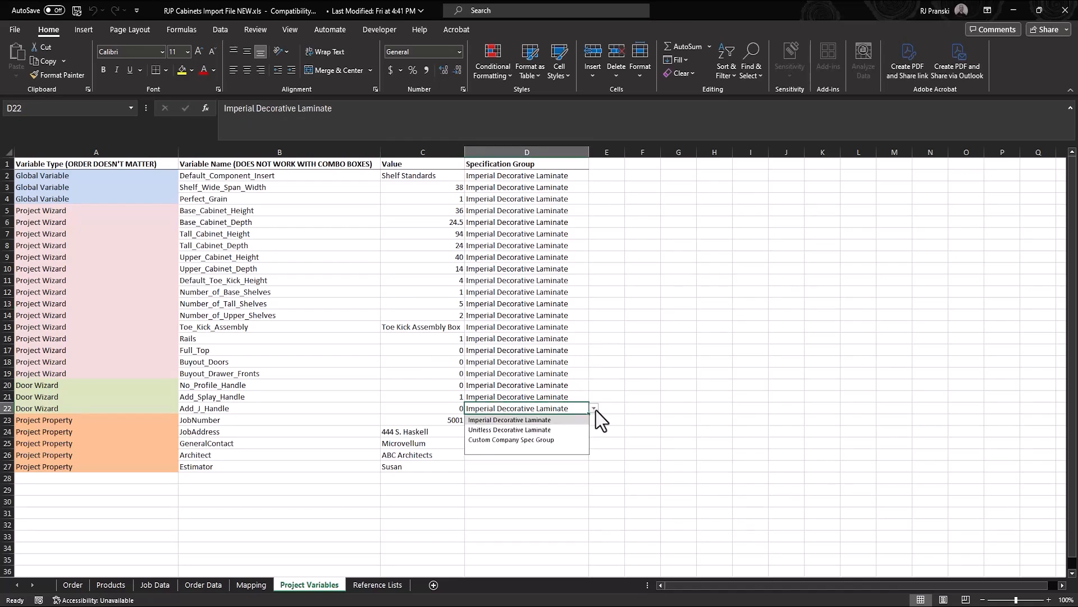
click(568, 441)
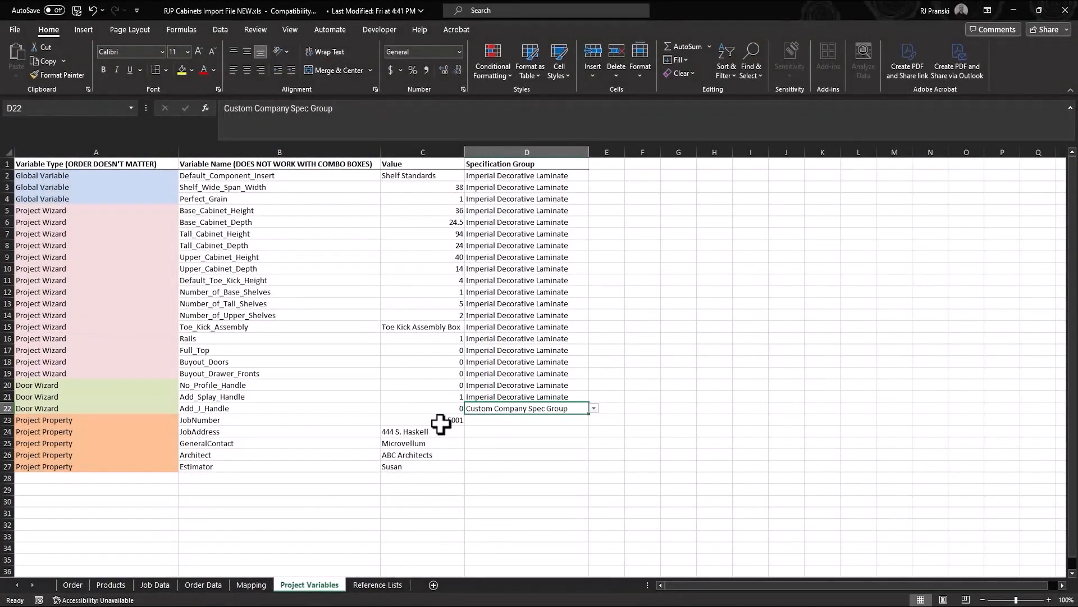
click(547, 396)
click(593, 396)
click(567, 427)
click(578, 385)
click(593, 384)
click(566, 416)
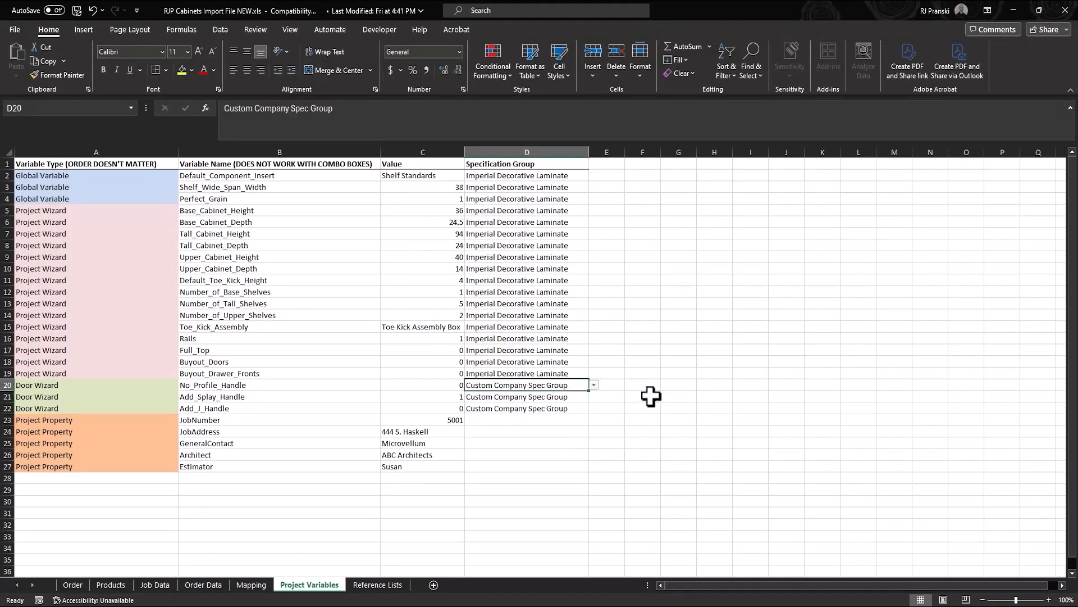
click(647, 397)
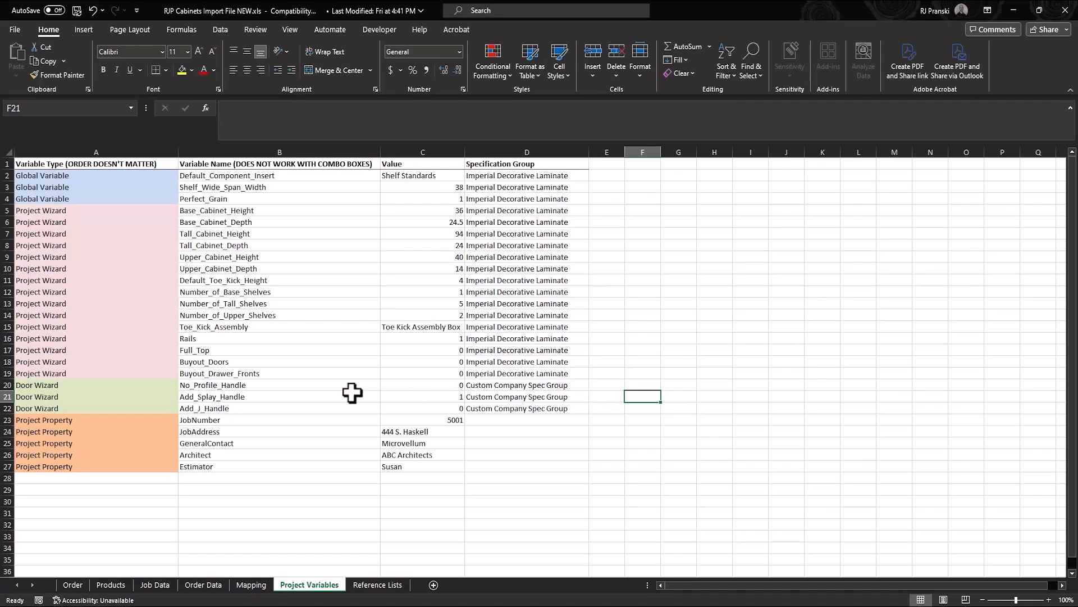
drag(11, 385, 15, 412)
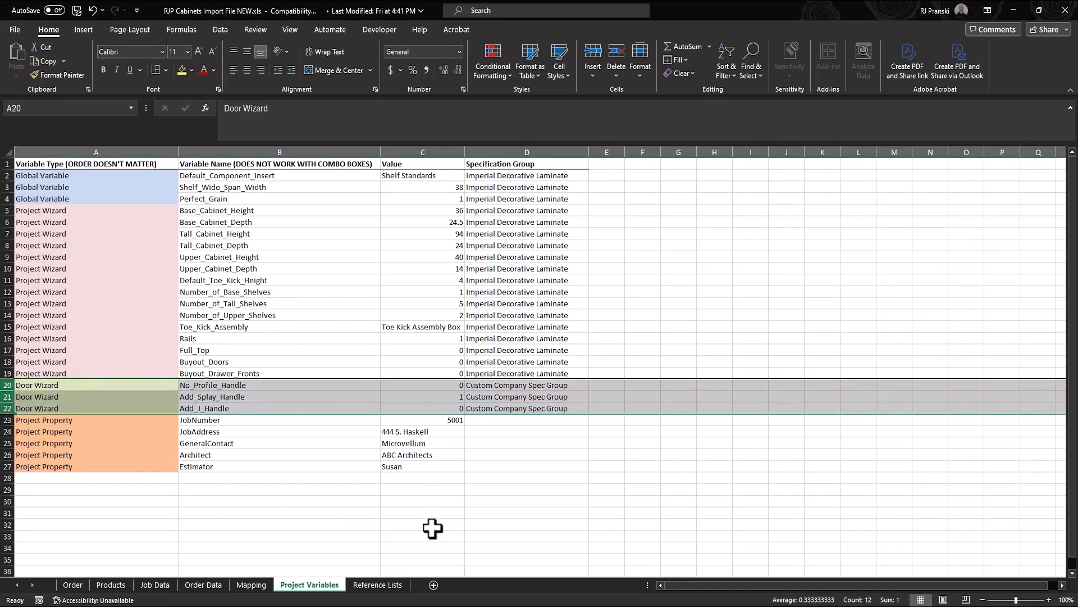
Examine the first three columns of the Reference Lists sheet and the Upper 2 Door height and depth cells on the Order sheet
click(378, 584)
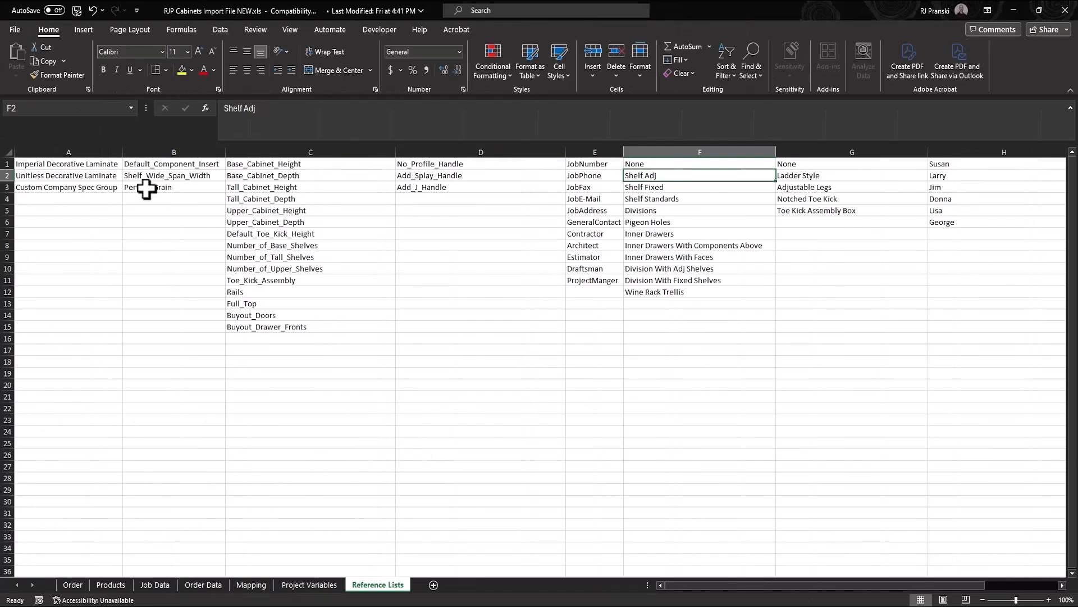
click(90, 152)
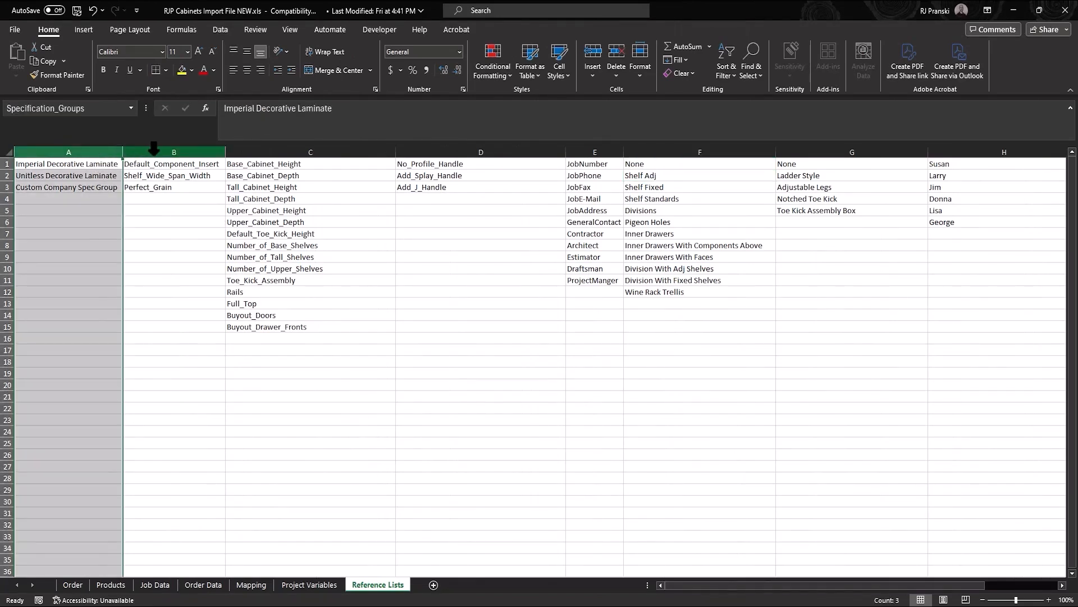
click(154, 147)
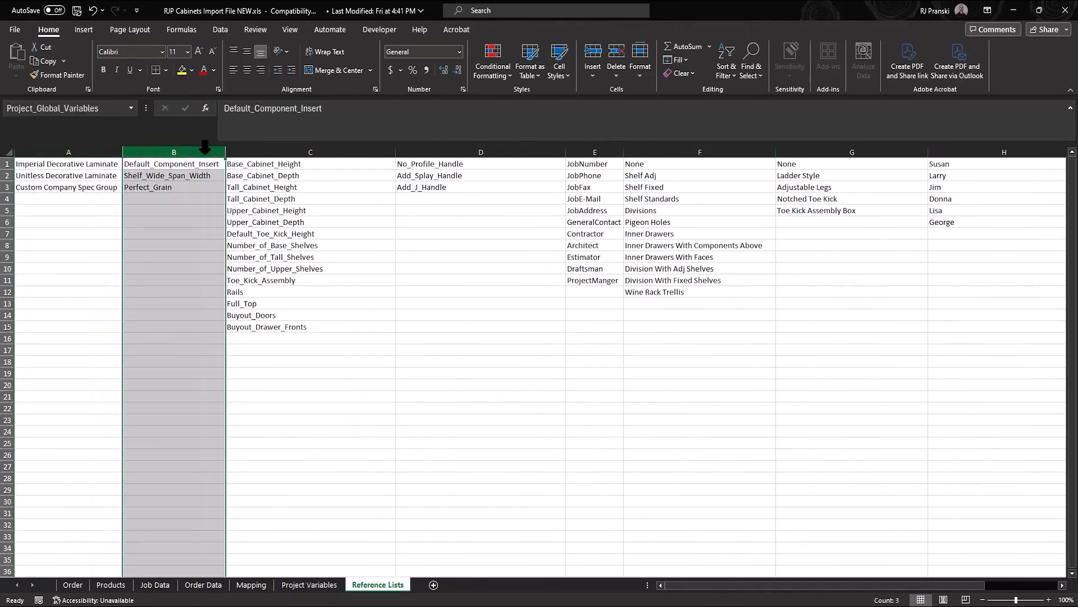
click(267, 149)
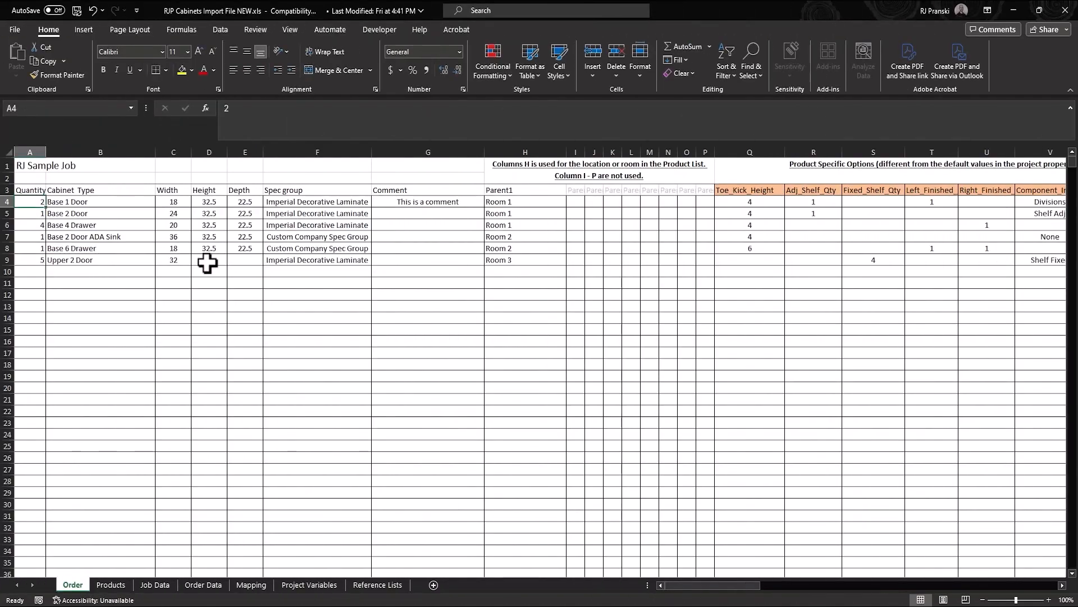
click(207, 262)
click(242, 260)
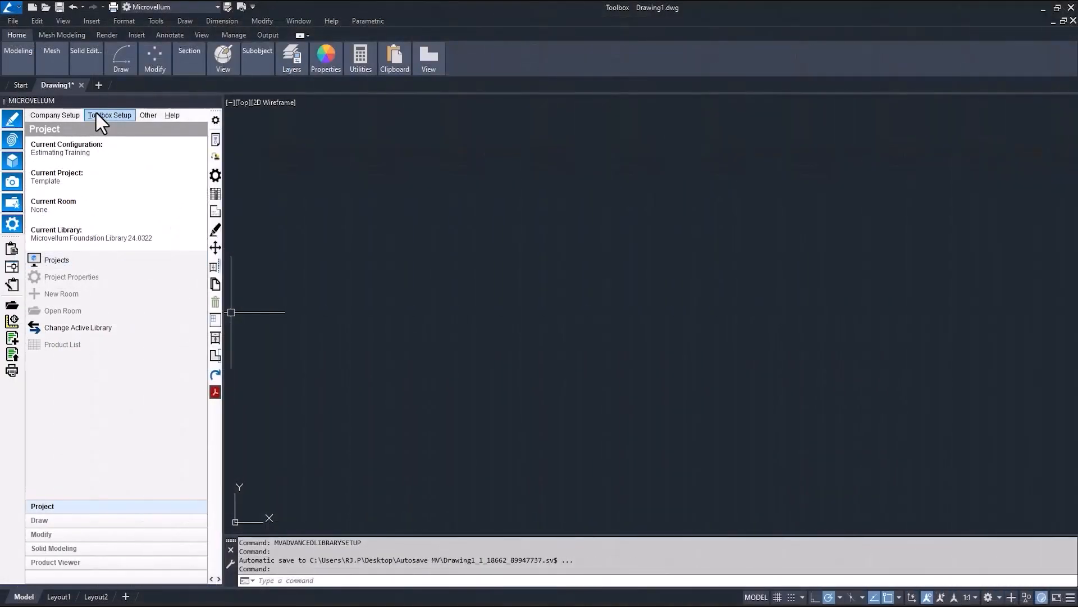
Import the project from RJP Cabinets Import File NEW.xls with the XLS import
click(96, 113)
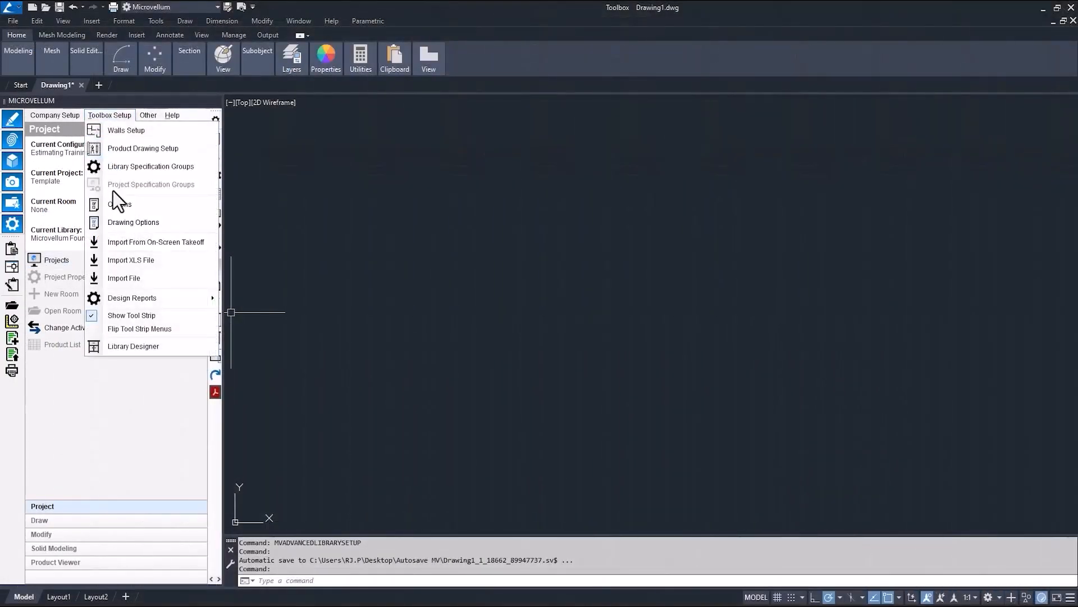
click(122, 260)
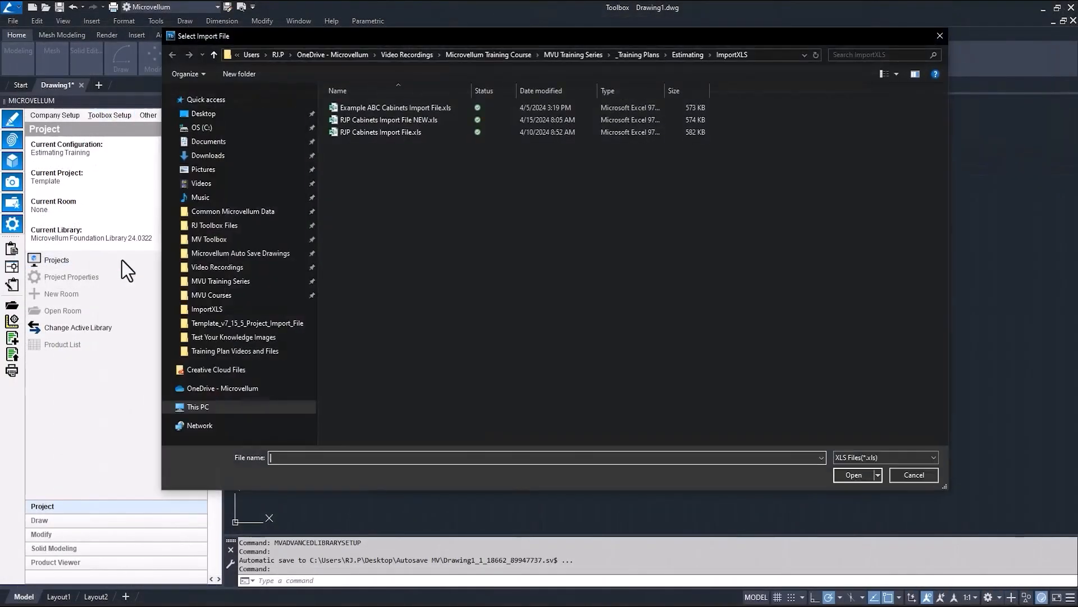
click(366, 119)
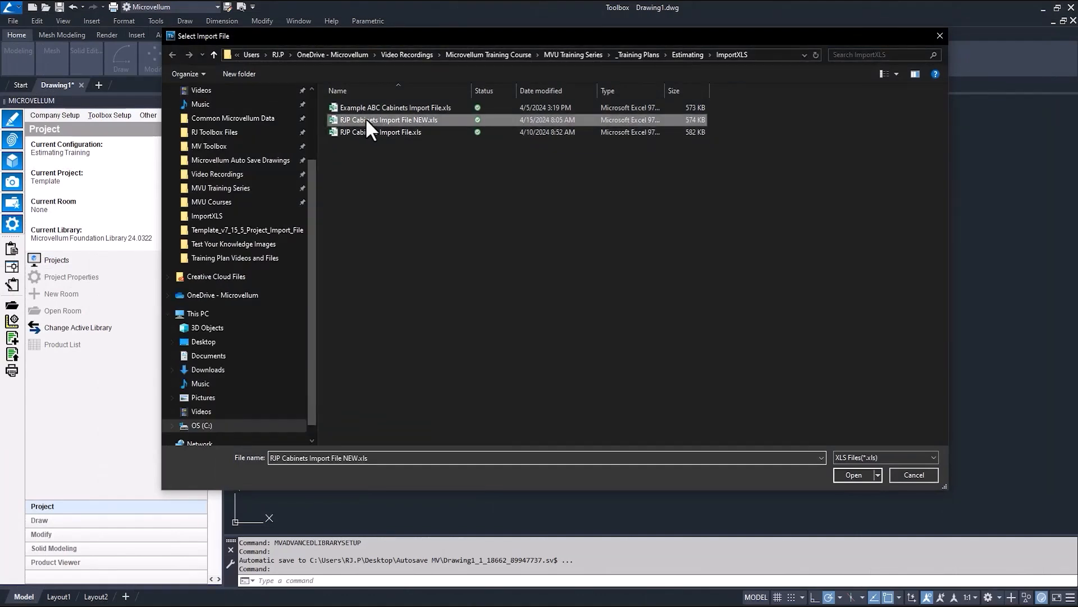
click(851, 474)
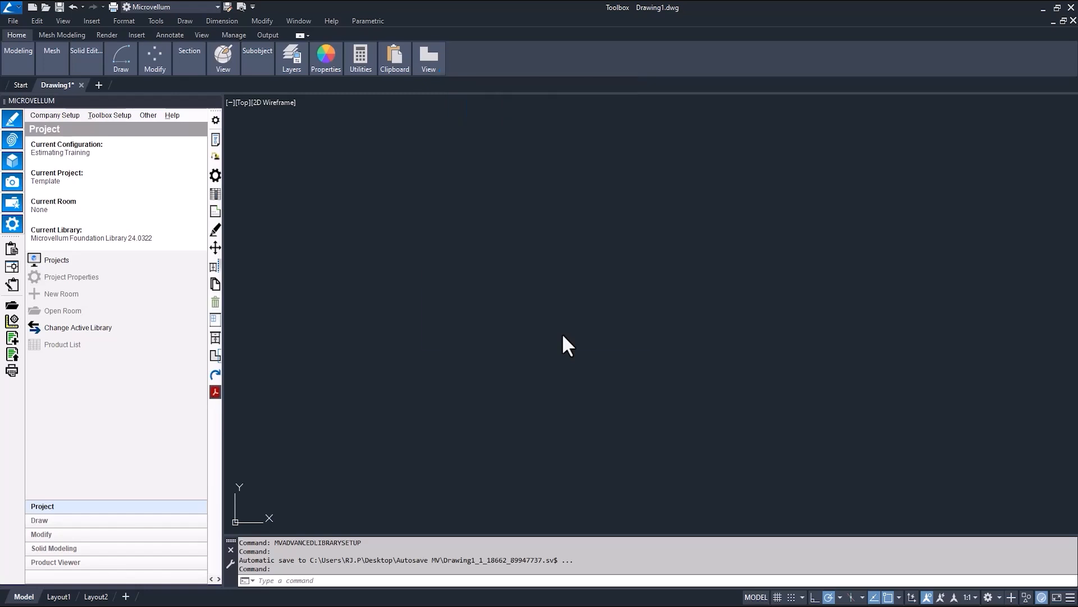
click(635, 334)
Open the RJ Sample Job project and compare its project properties and Project Wizard setup with the Project Variables sheet
click(65, 261)
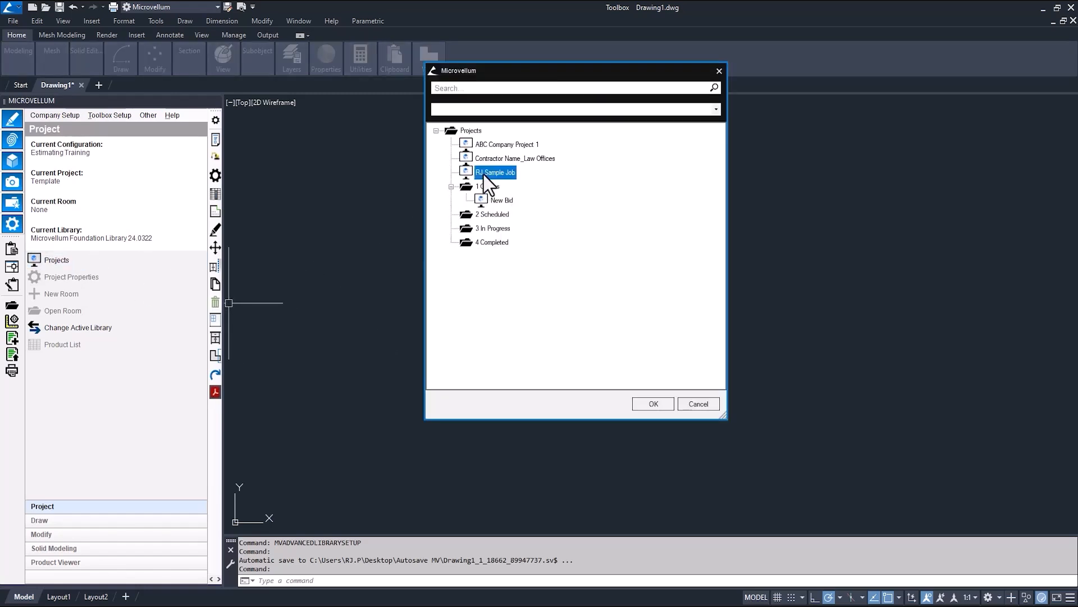
double_click(483, 174)
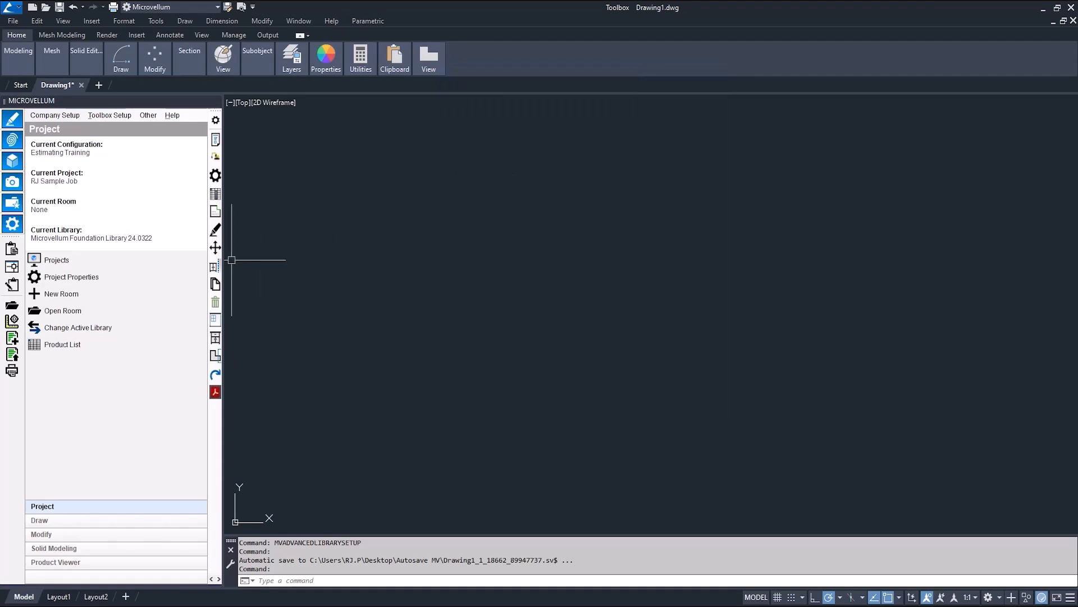
click(187, 281)
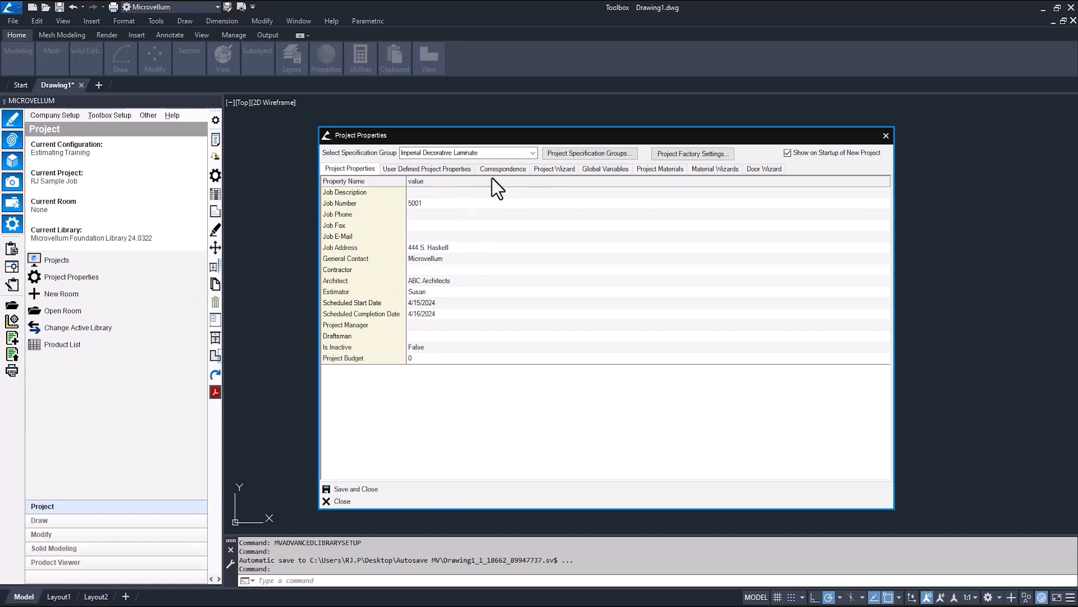
click(415, 184)
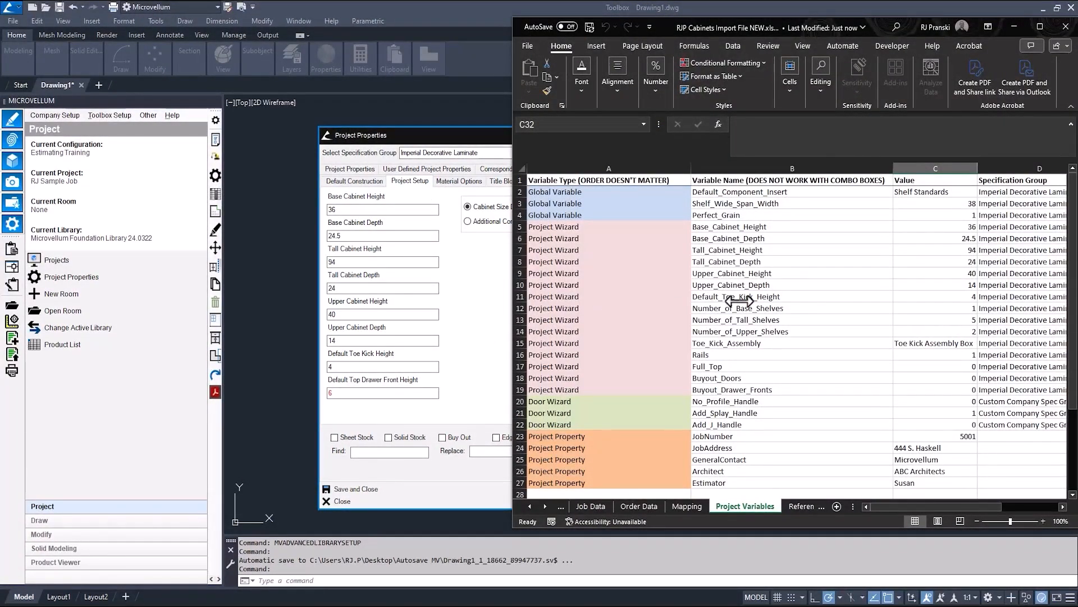
click(830, 319)
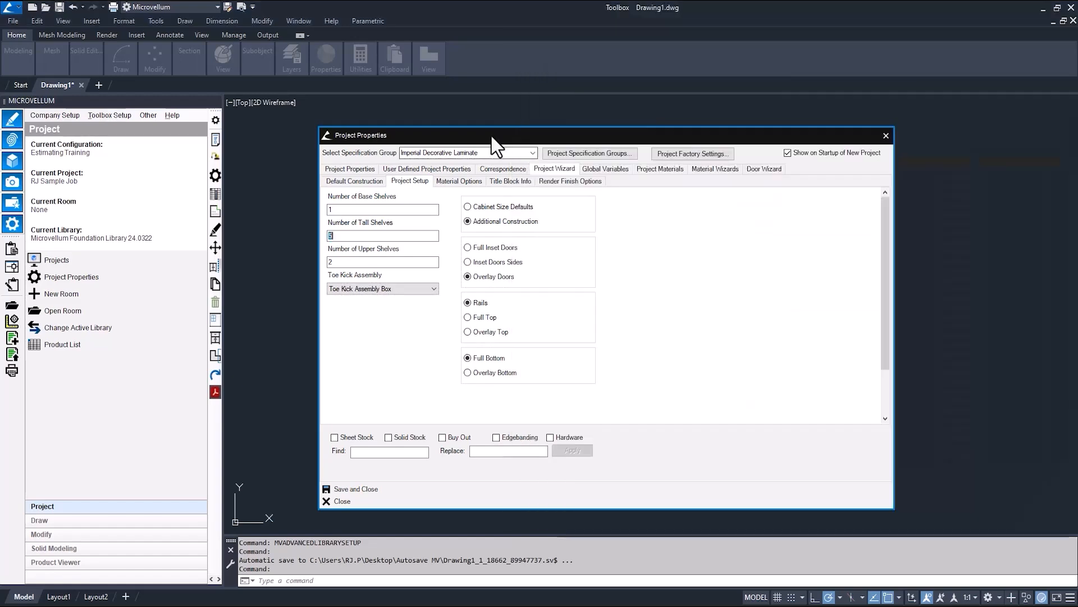
Switch the project properties to Custom Company Spec Group without saving Project Wizard changes, and show the Door Wizard's door options
click(495, 153)
click(470, 163)
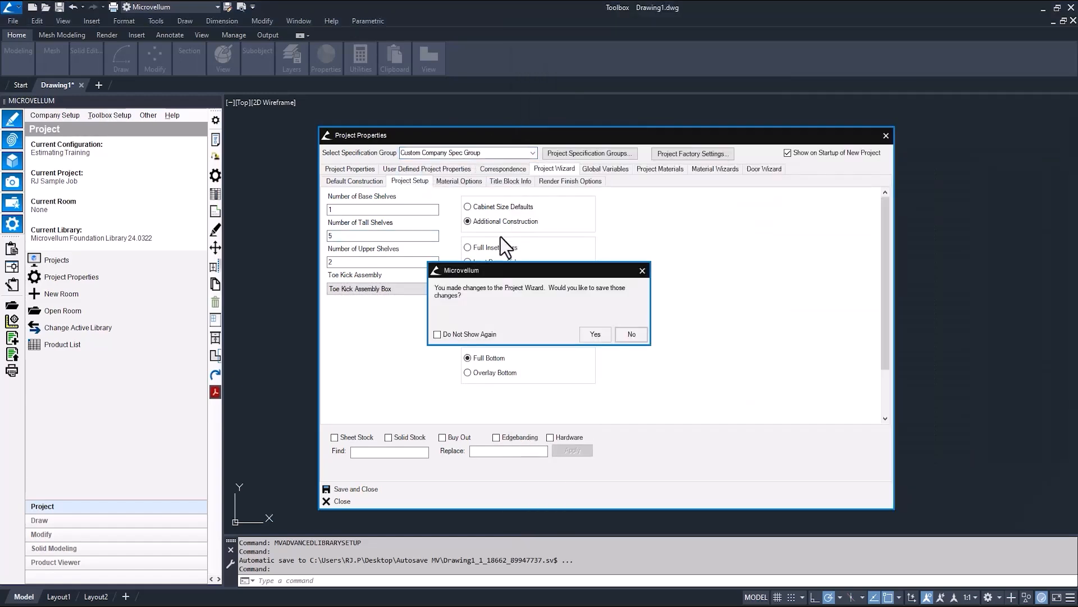
click(632, 333)
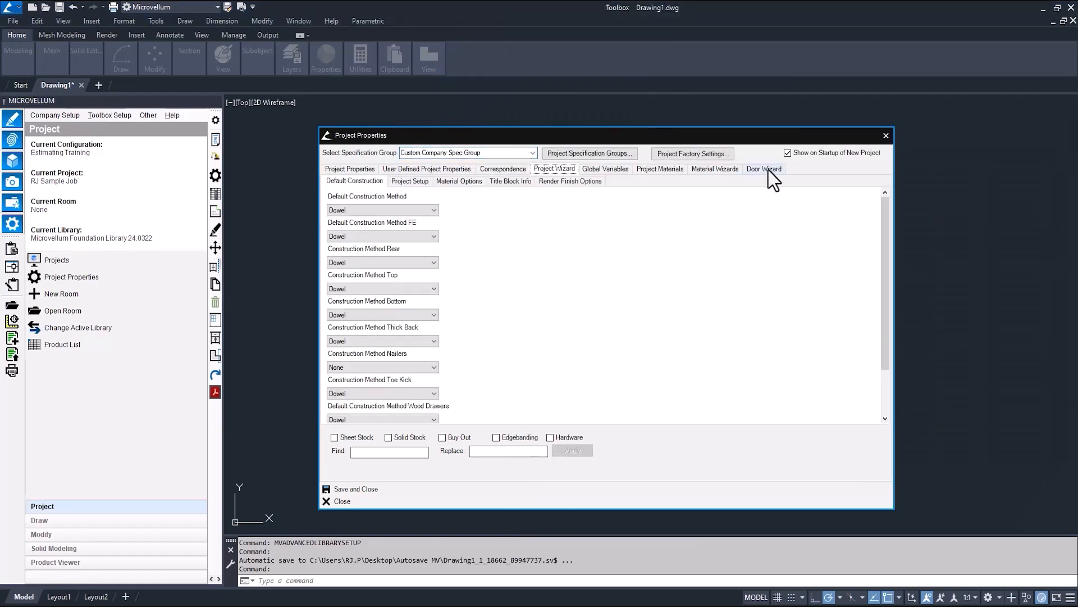
click(766, 169)
click(333, 263)
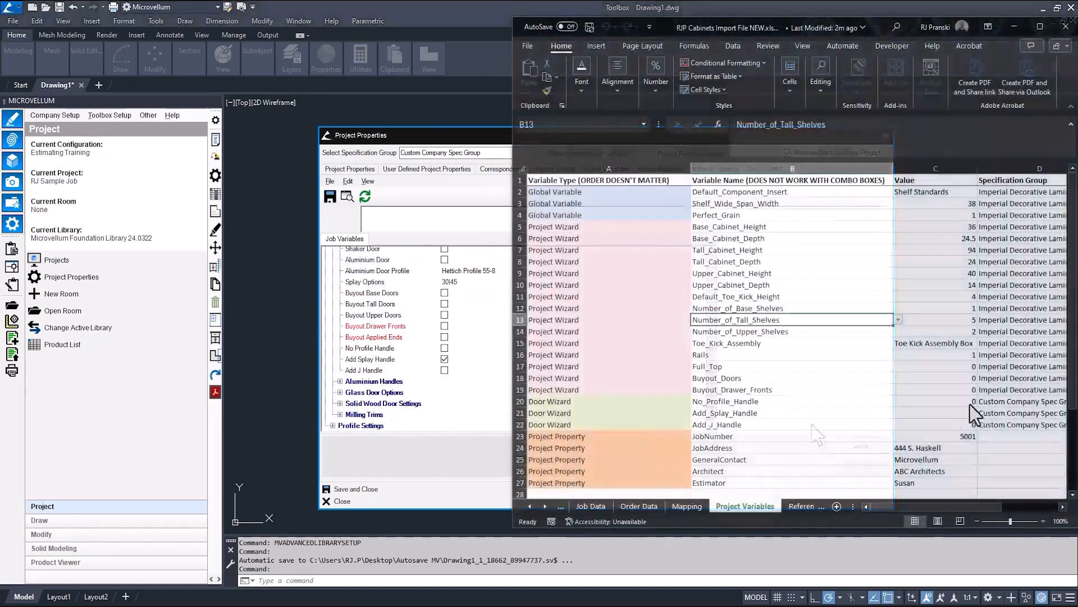
Compare the three Door Wizard rows on the Project Variables sheet with the control types of the No Profile Handle and Add J Handle variables
drag(831, 402, 832, 402)
drag(831, 402, 834, 427)
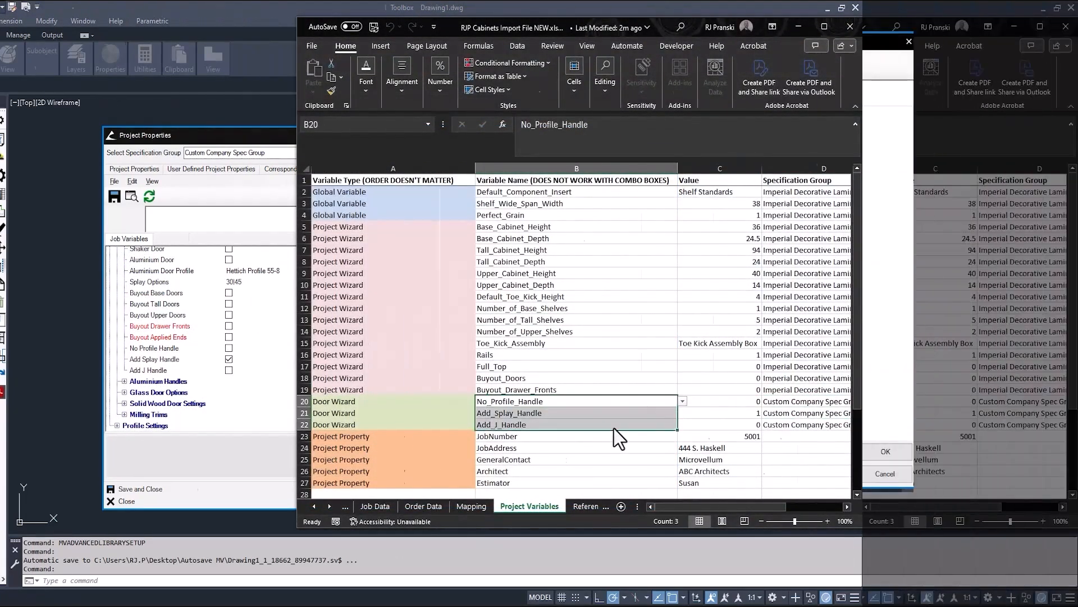
right_click(366, 403)
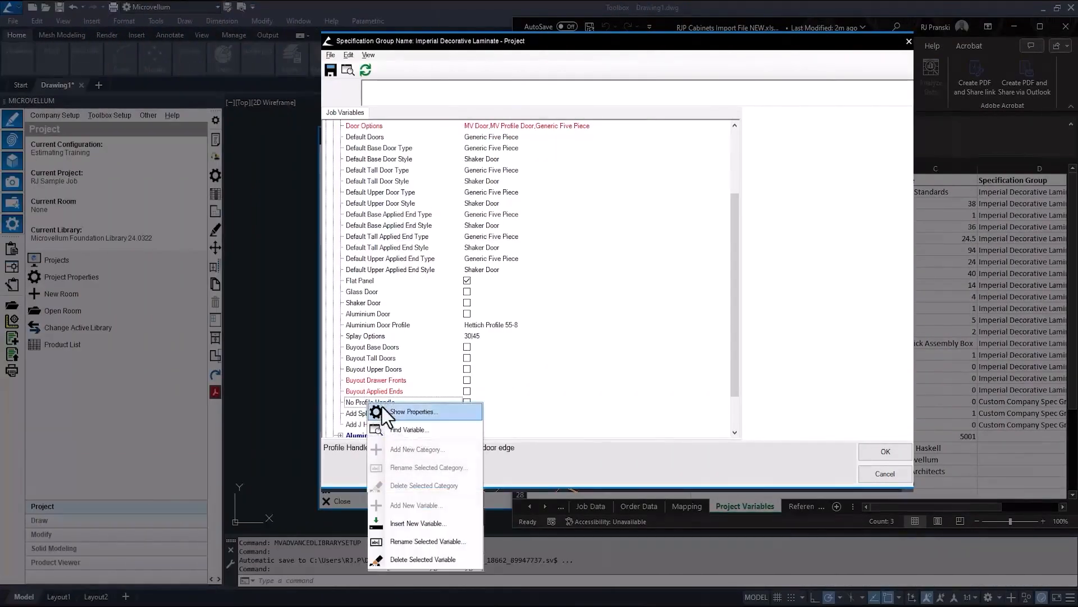
click(393, 409)
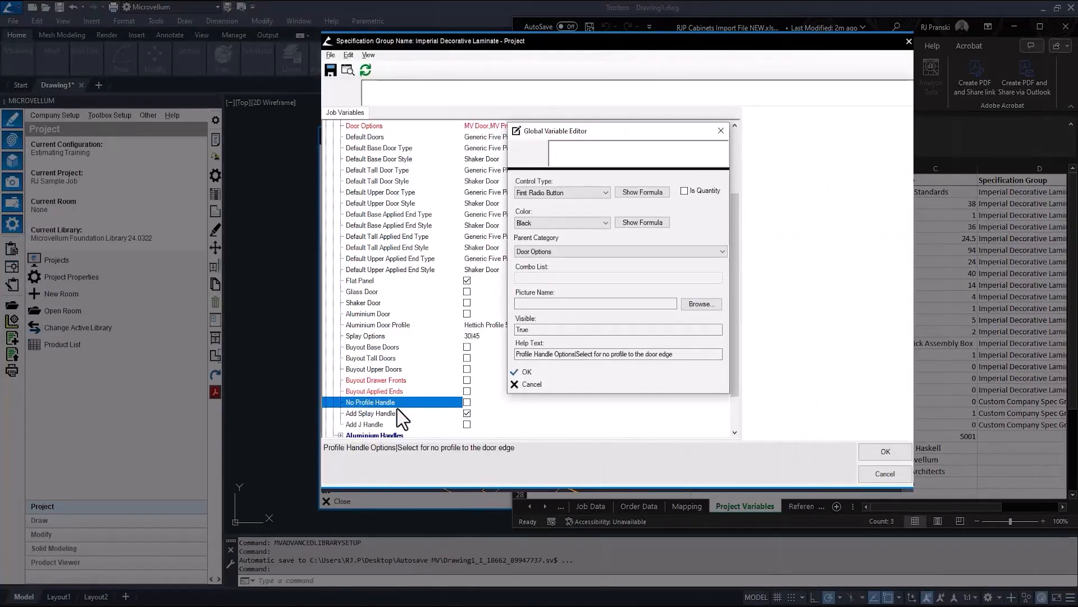
click(529, 384)
right_click(379, 425)
click(421, 433)
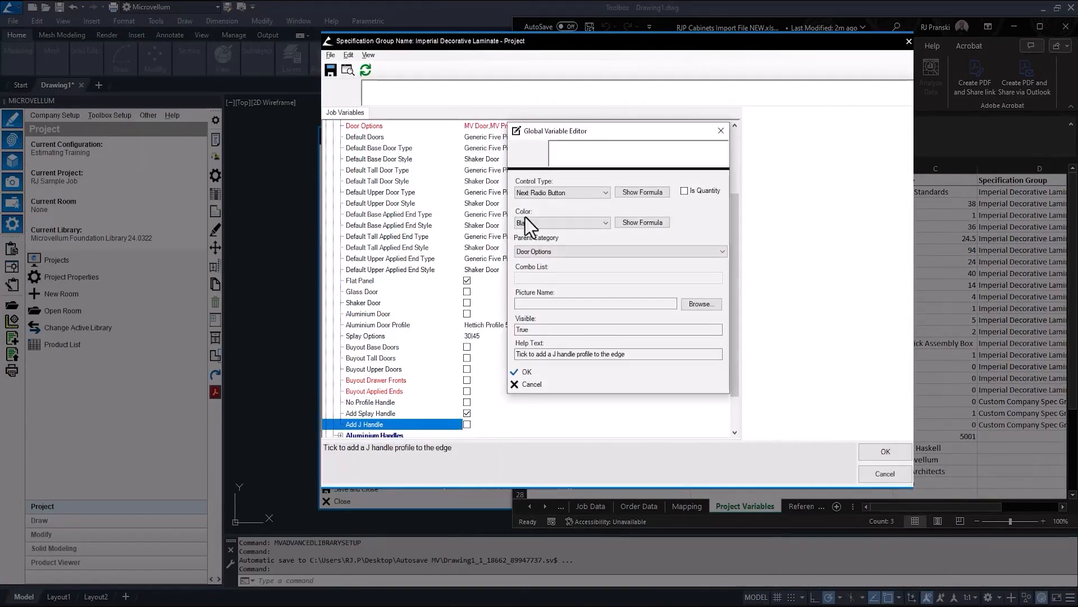
click(540, 387)
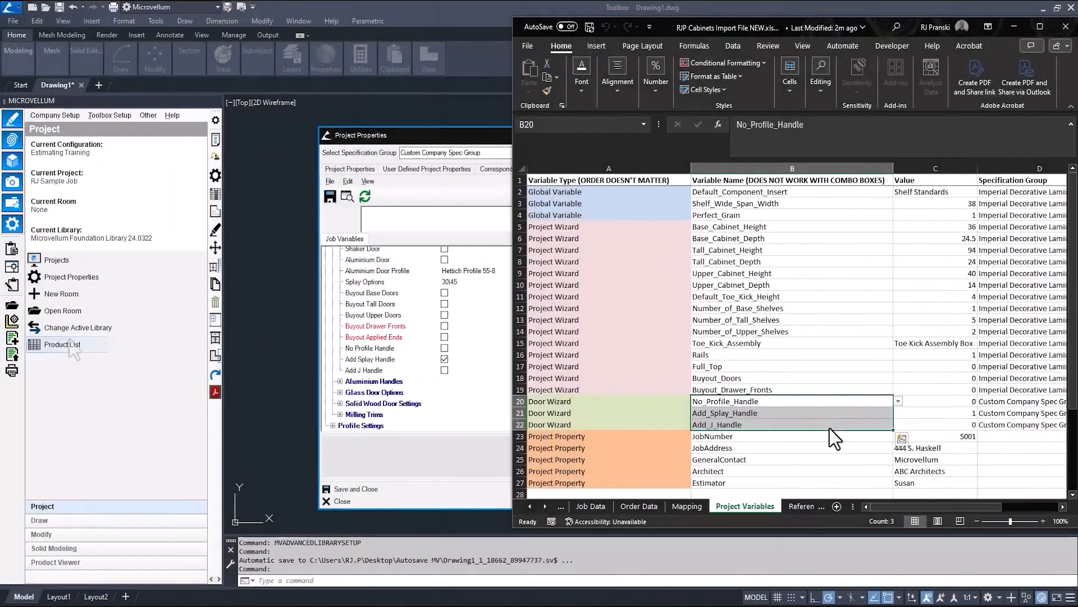
Open the project's product list, sort it by item number and compare it with the Order sheet
click(67, 340)
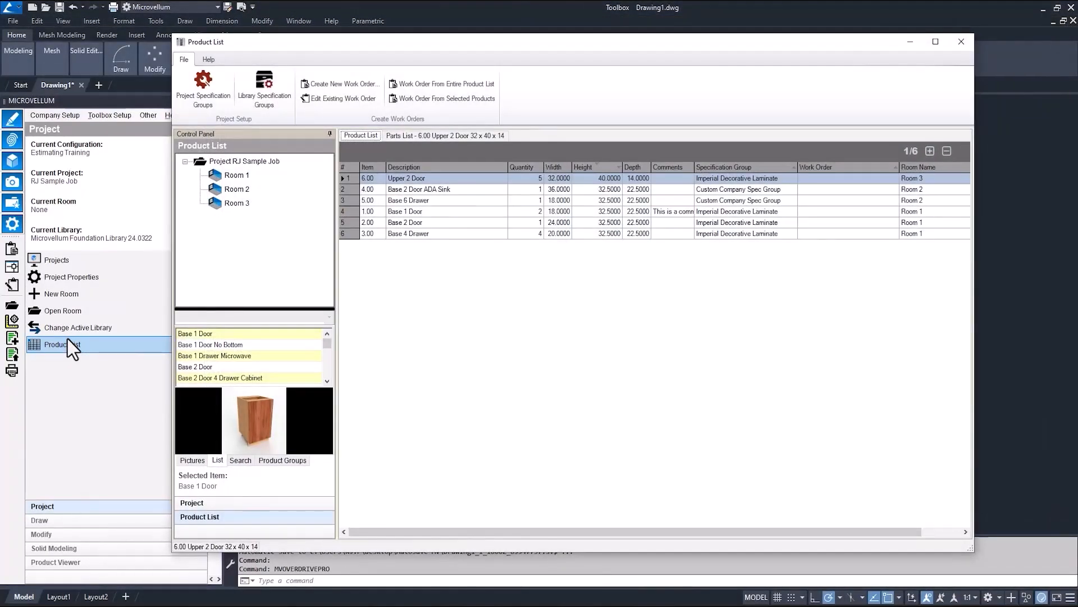
click(369, 167)
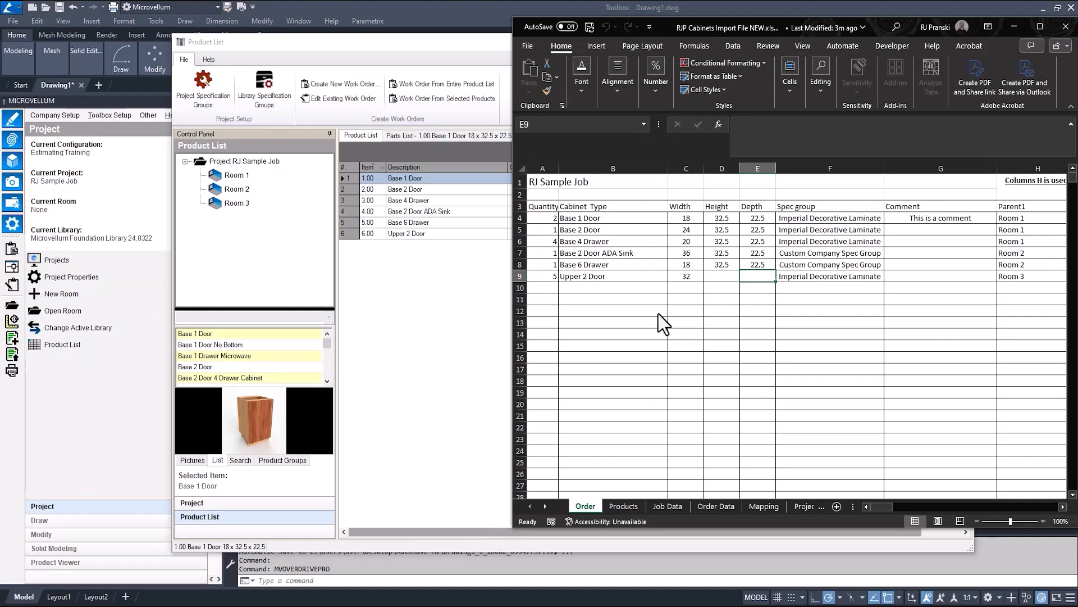
Examine the formula behind the Height prompt of the Upper 2 Door product and leave its prompts unchanged
click(439, 234)
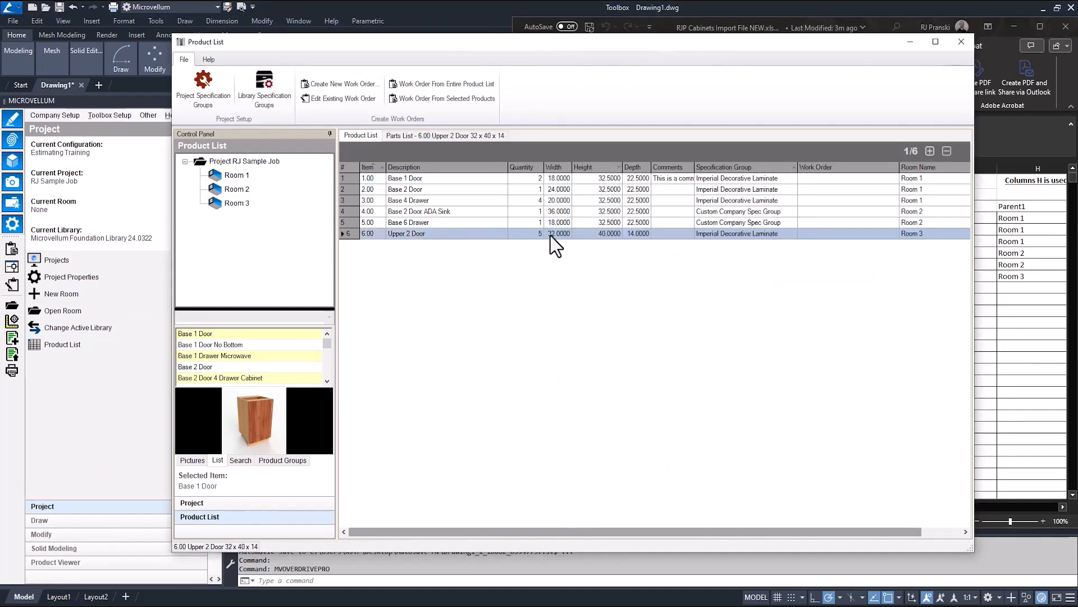
right_click(487, 234)
click(521, 240)
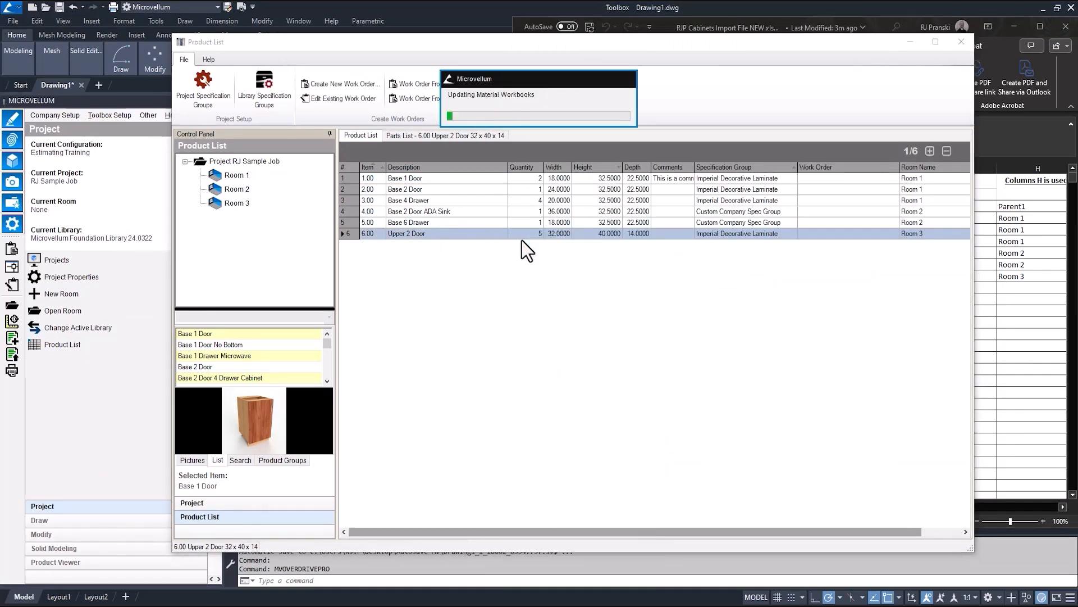
double_click(346, 162)
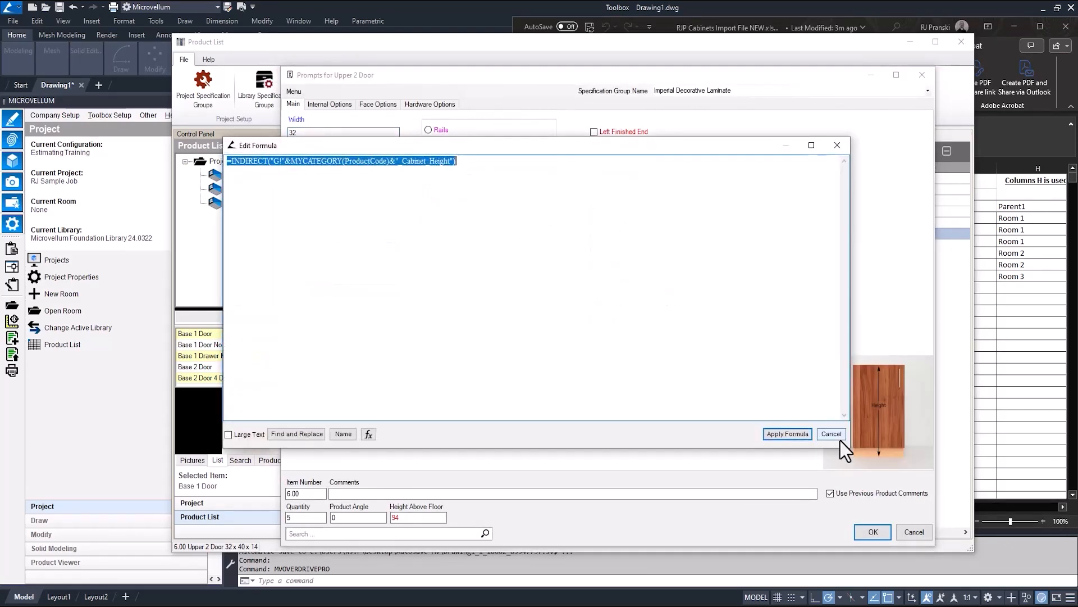
click(841, 439)
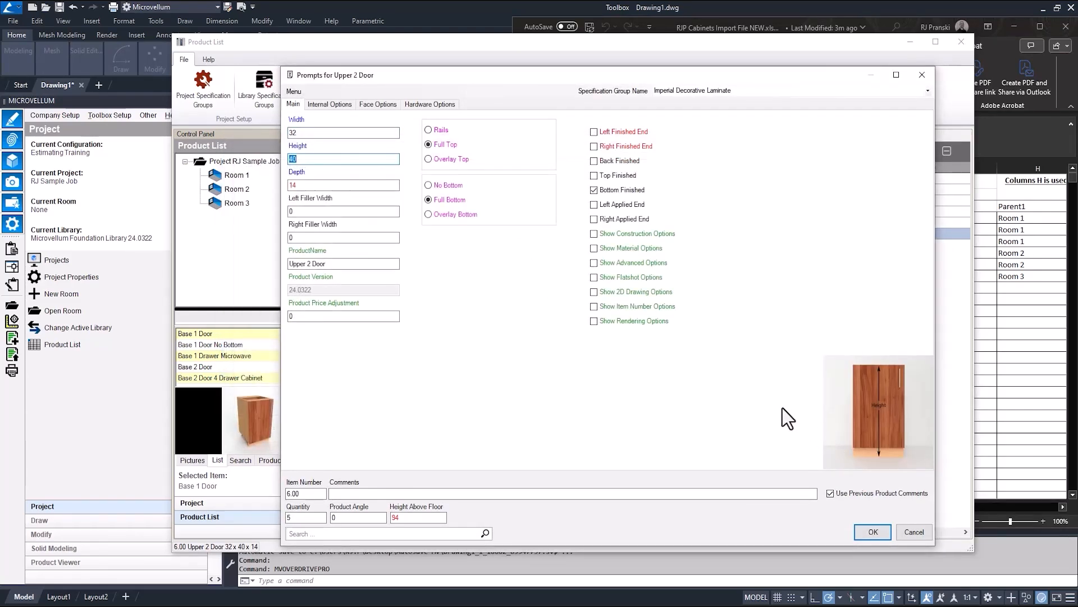
click(922, 536)
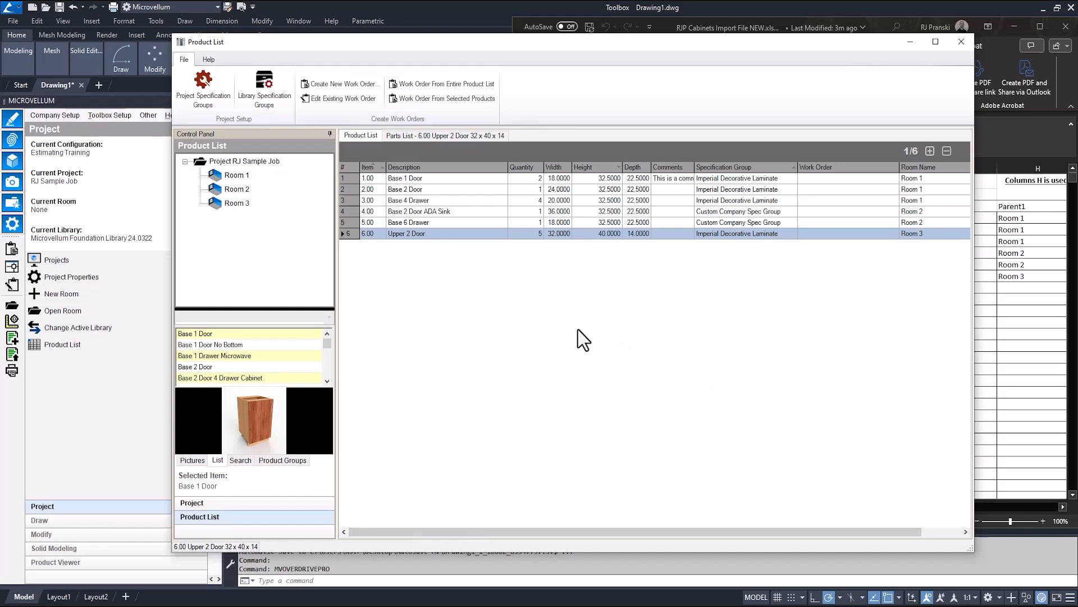
Check the component insert and division quantity in the internal options of the Base 1 Door product
click(439, 177)
right_click(440, 178)
click(468, 185)
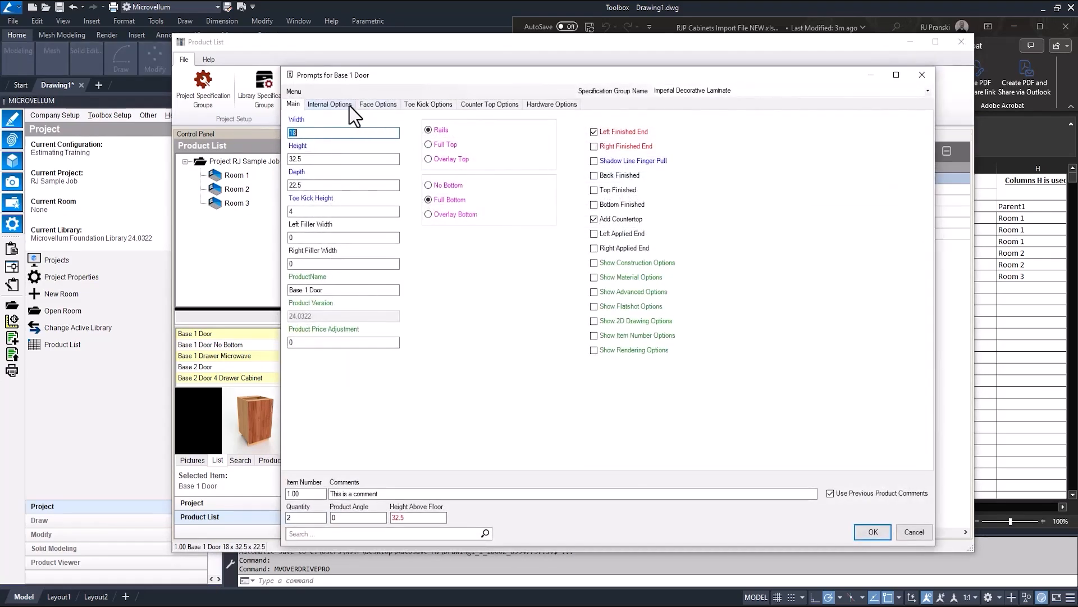
click(349, 105)
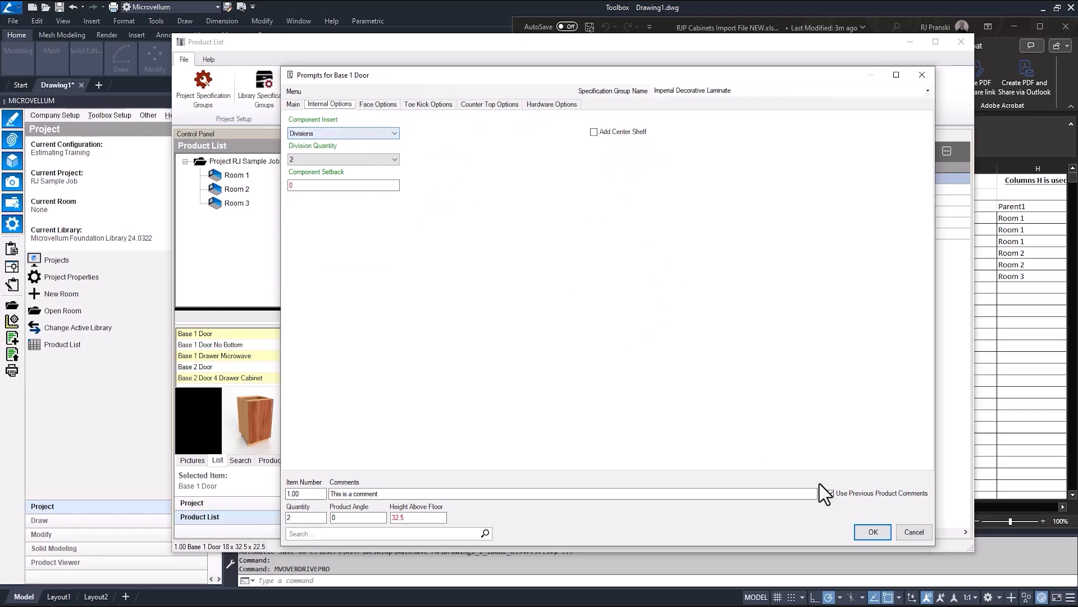
click(910, 531)
Check the component insert in the internal options of the Base 2 Door product
click(419, 191)
right_click(419, 191)
click(446, 202)
click(344, 107)
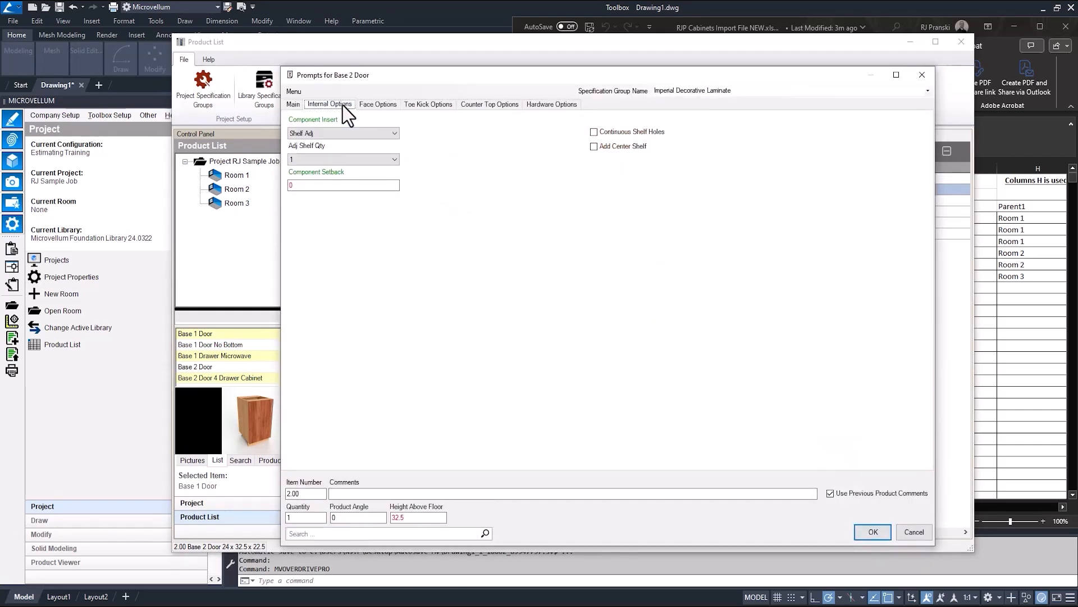
click(921, 534)
Check the default component insert of a new Base 1 Door in Room 1 under Imperial Decorative Laminate, without adding the product
click(236, 175)
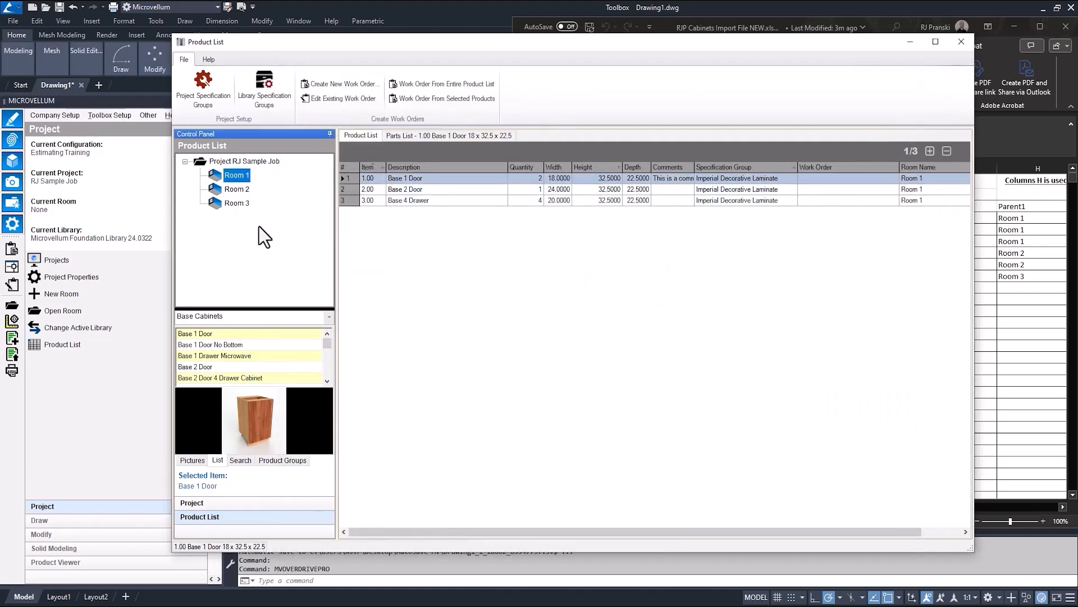
double_click(208, 335)
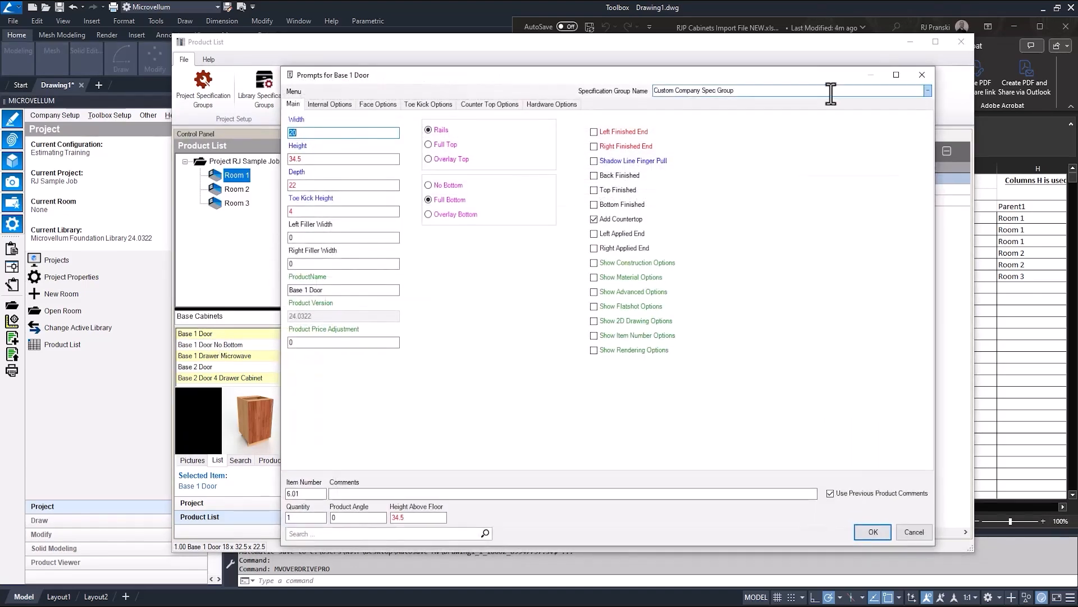
click(928, 90)
click(814, 110)
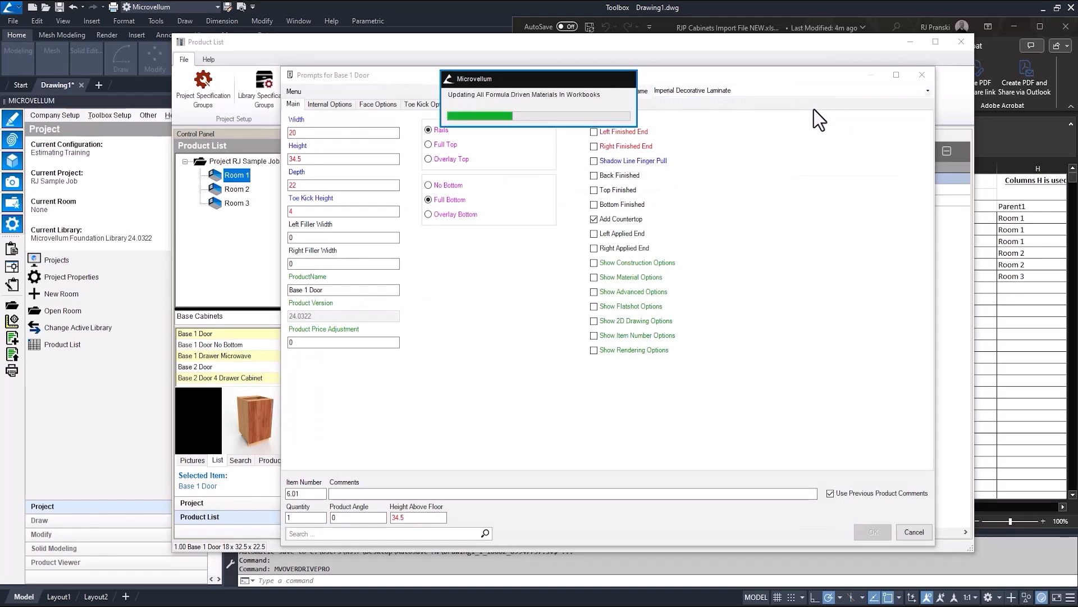
click(342, 107)
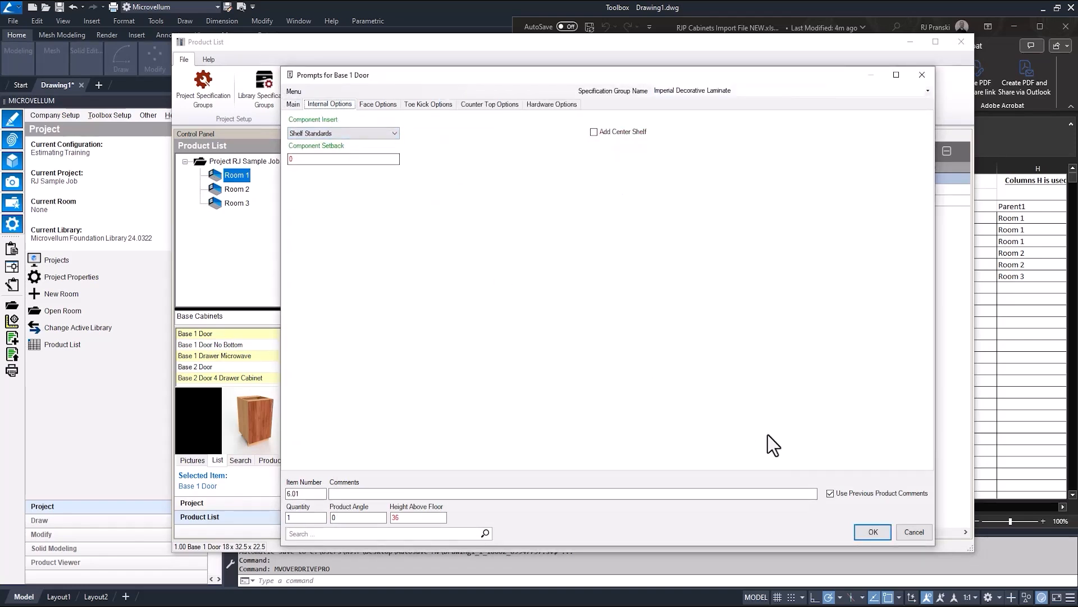
click(914, 532)
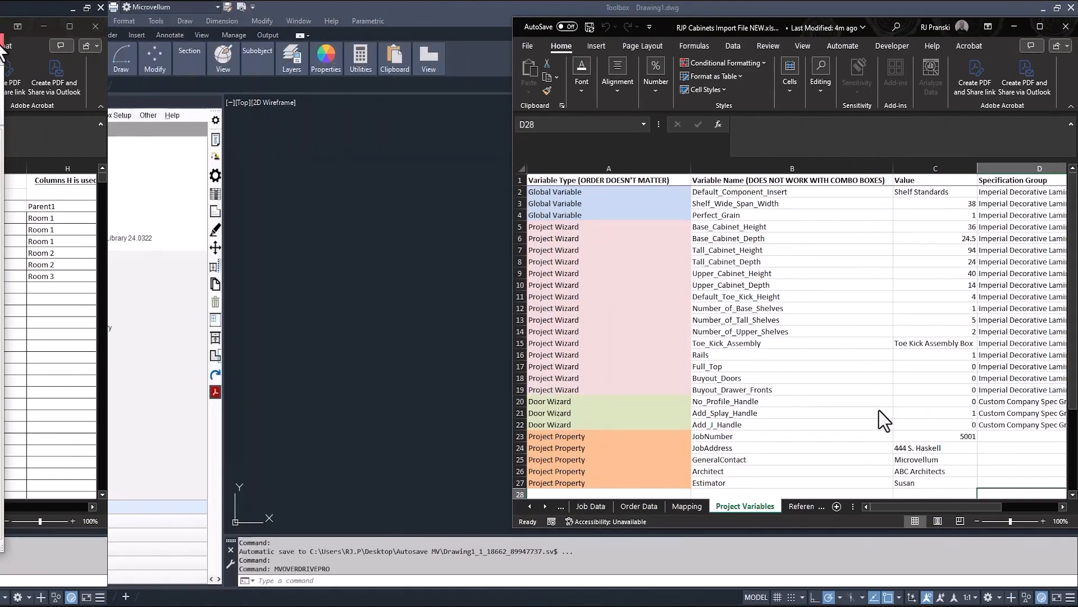